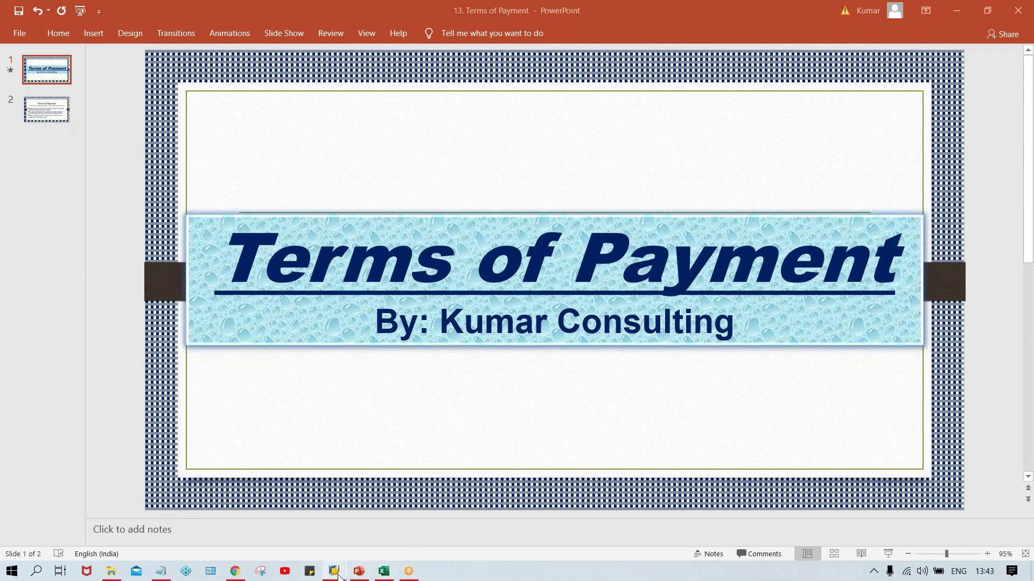
- Switch to SAP and open the Terms of Payment overview with transaction OBB8
mouse_move(337, 575)
left_click(387, 532)
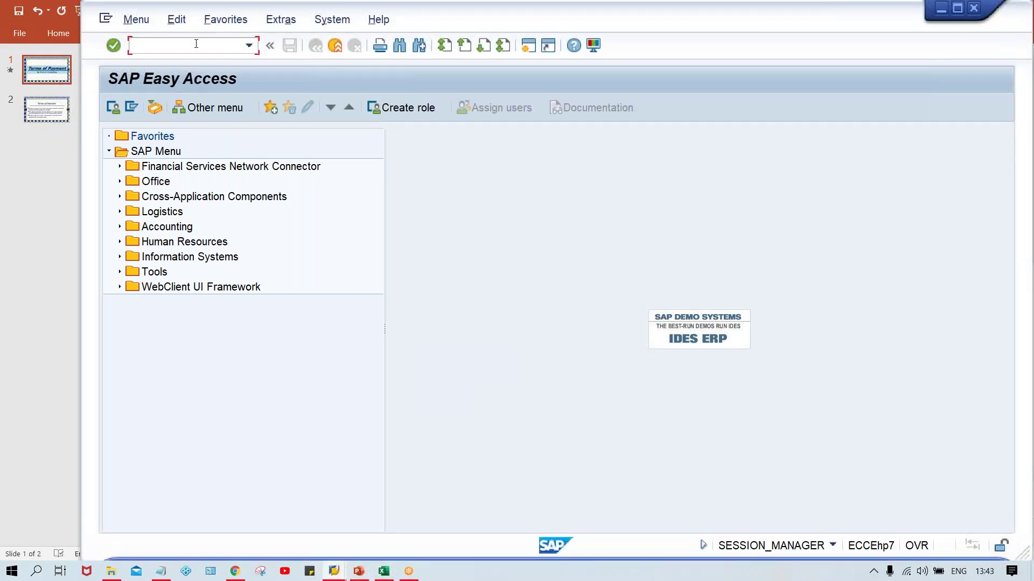
key("Caps_Lock")
type("OBB")
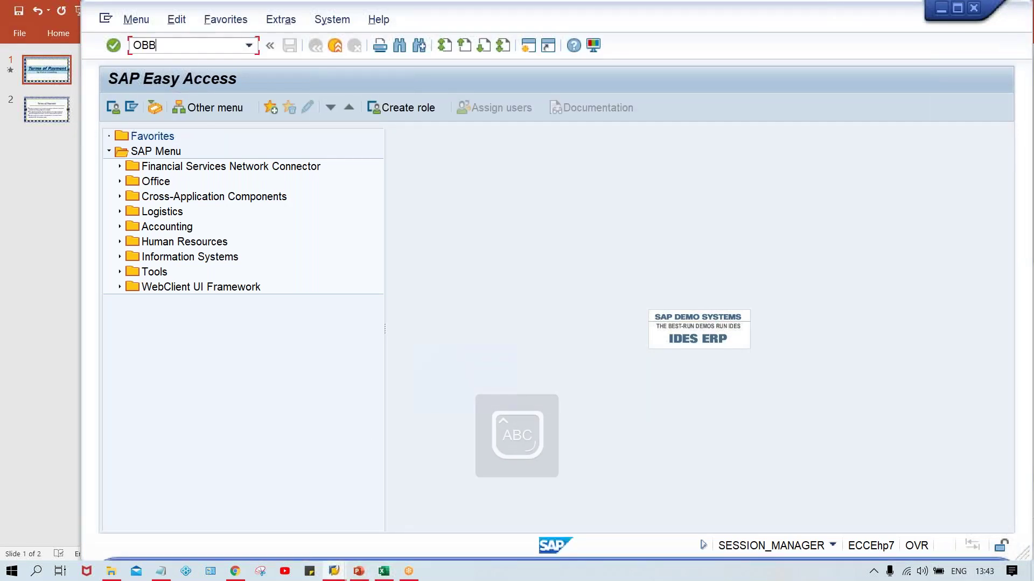
type("8")
key("Return")
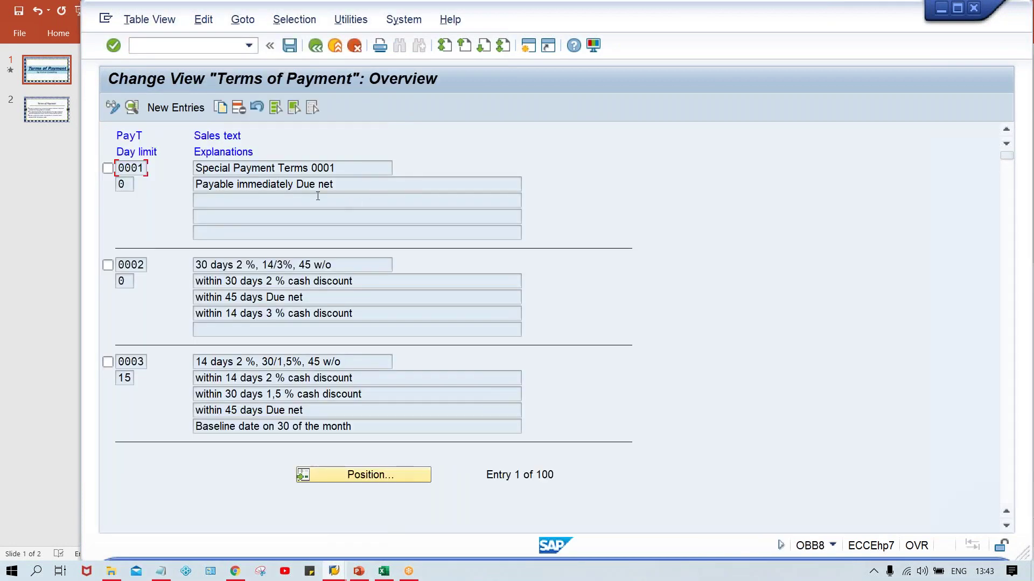
- Create a new payment terms entry TM30 with 30 days for the first term
left_click(196, 108)
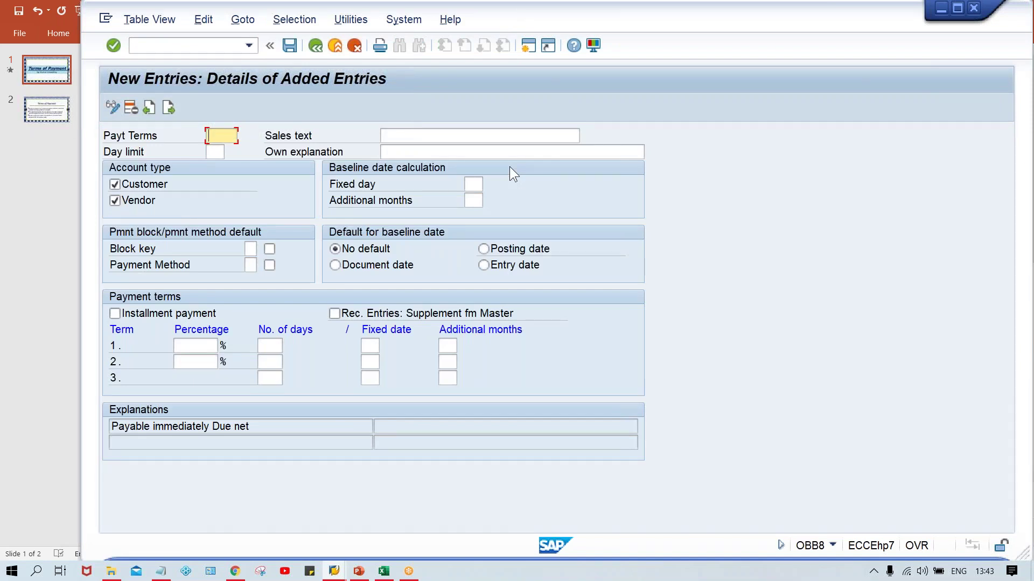
type("TM30")
left_click(273, 347)
type("30")
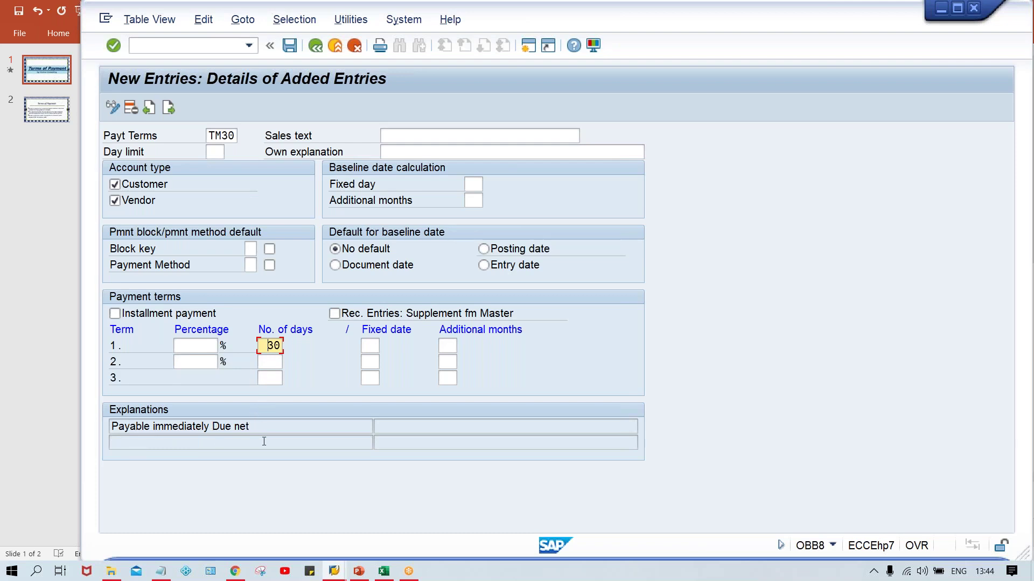
key("Return")
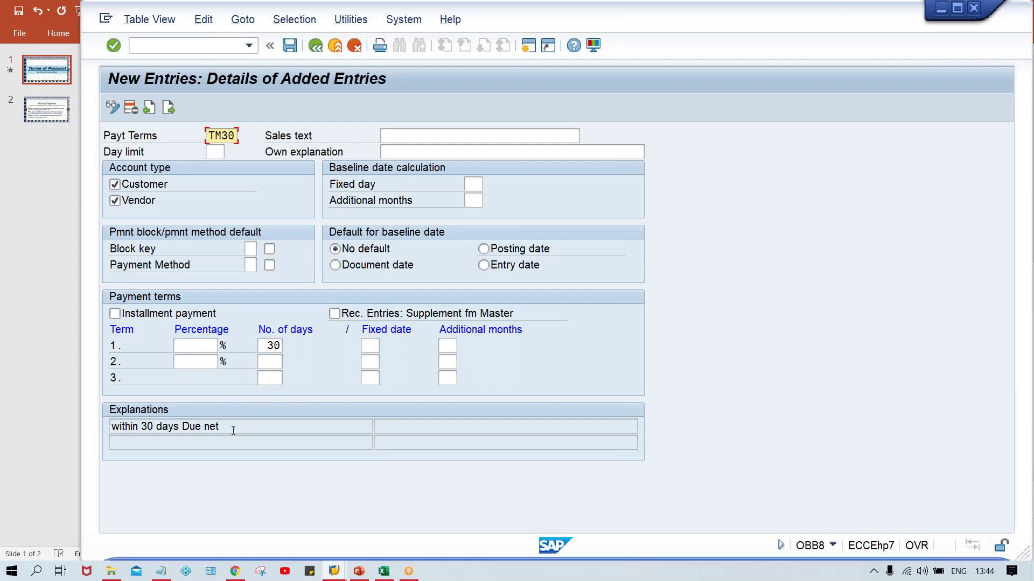
- Copy the explanation "within 30 days Due net" into the entry's sales text and own explanation
left_click_drag(233, 430, 104, 409)
key("ctrl+c")
left_click(105, 409)
left_click(411, 142)
key("ctrl+v")
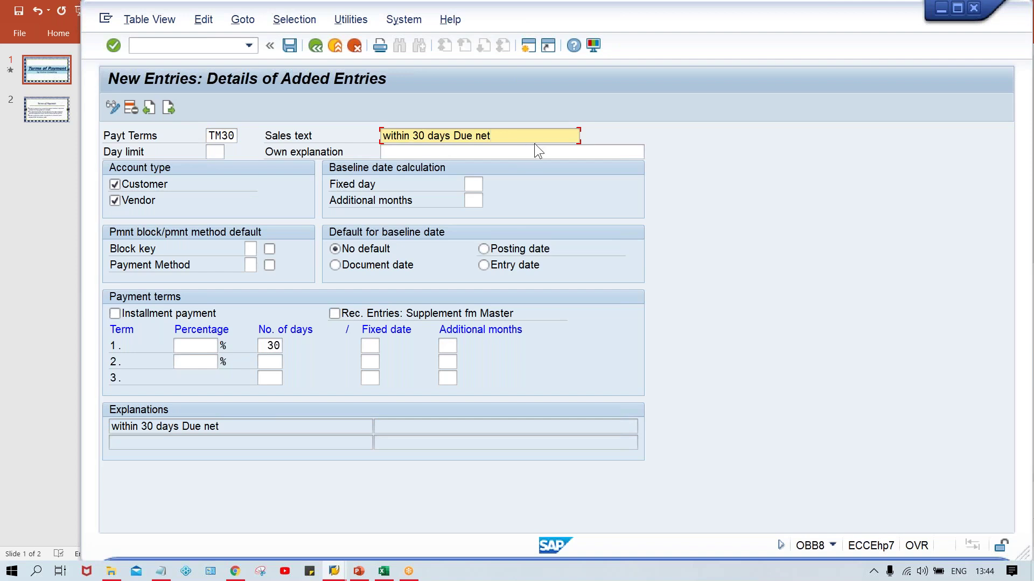
left_click(397, 152)
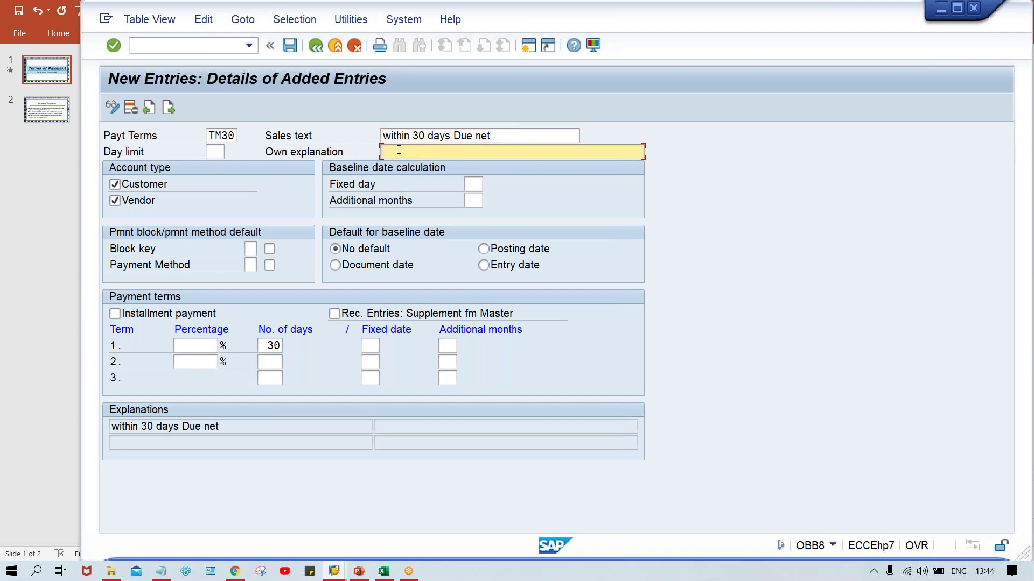
key("ctrl+v")
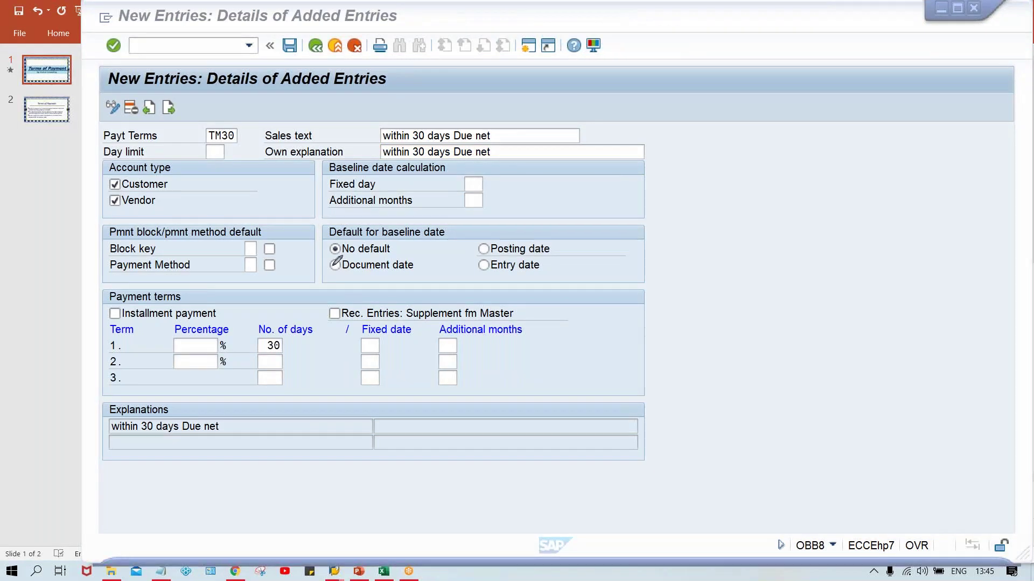
- Keep No default as the baseline date default and save the TM30 entry under the TATA MOTOR customizing request
mouse_move(324, 218)
left_mouse_down()
mouse_move(325, 285)
mouse_move(581, 286)
mouse_move(580, 218)
mouse_move(326, 216)
left_mouse_up()
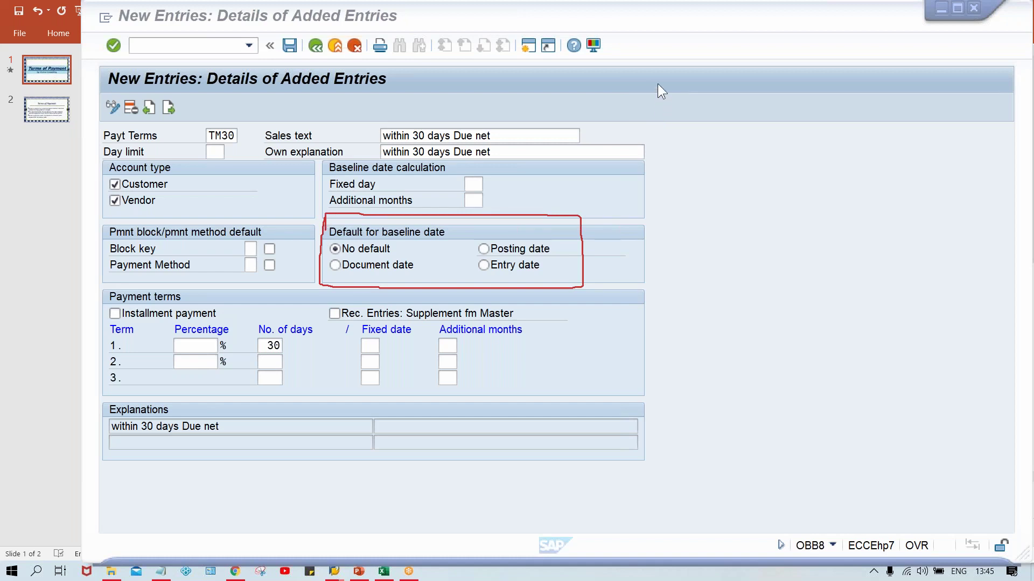
left_click(630, 81)
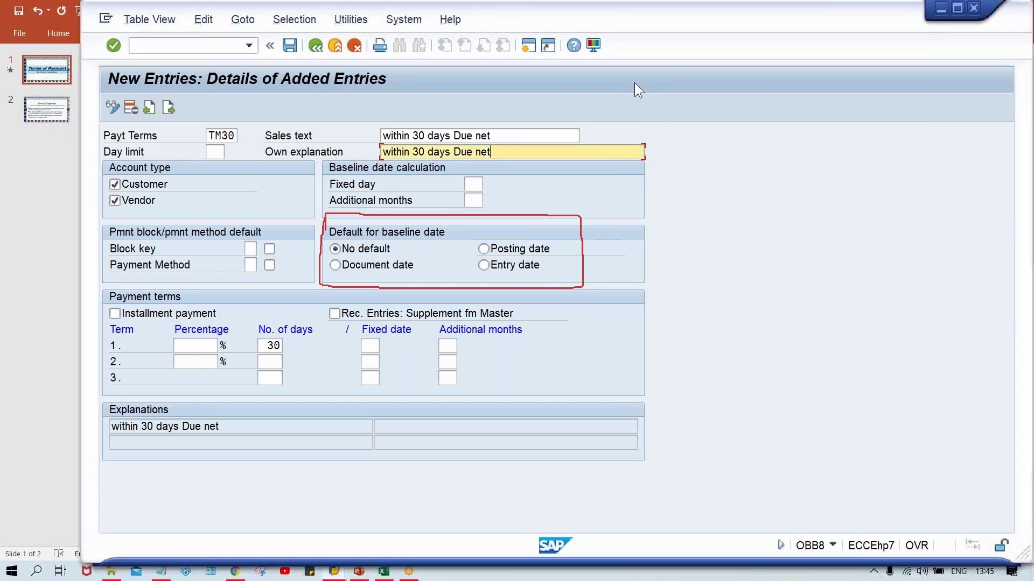
left_click(345, 250)
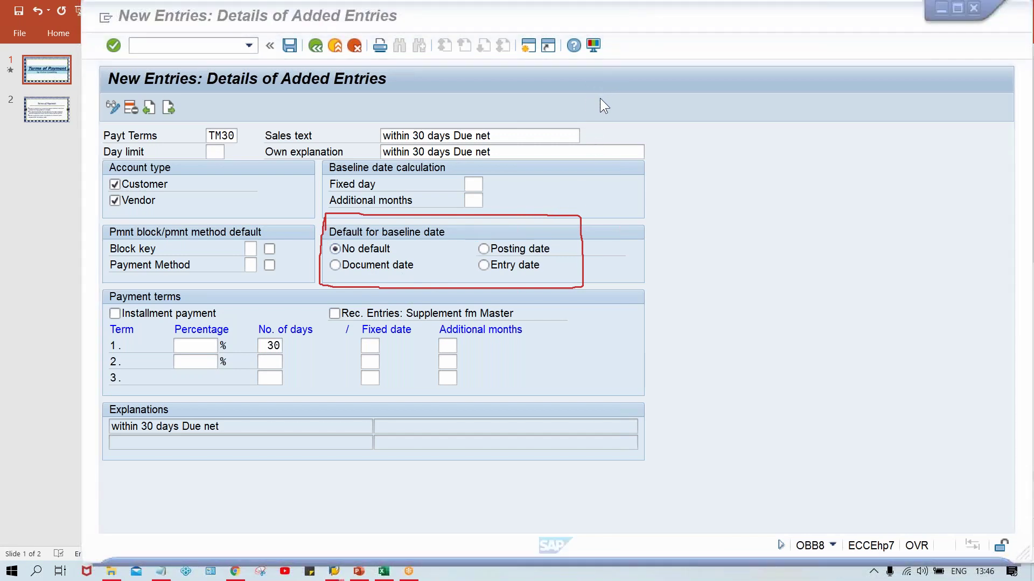
key("Escape")
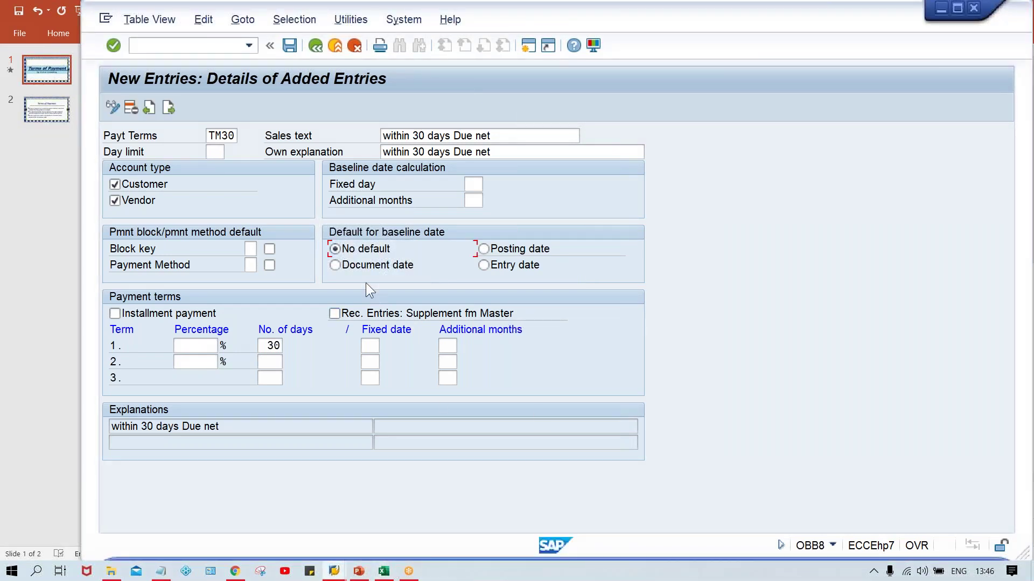
key("ctrl+s")
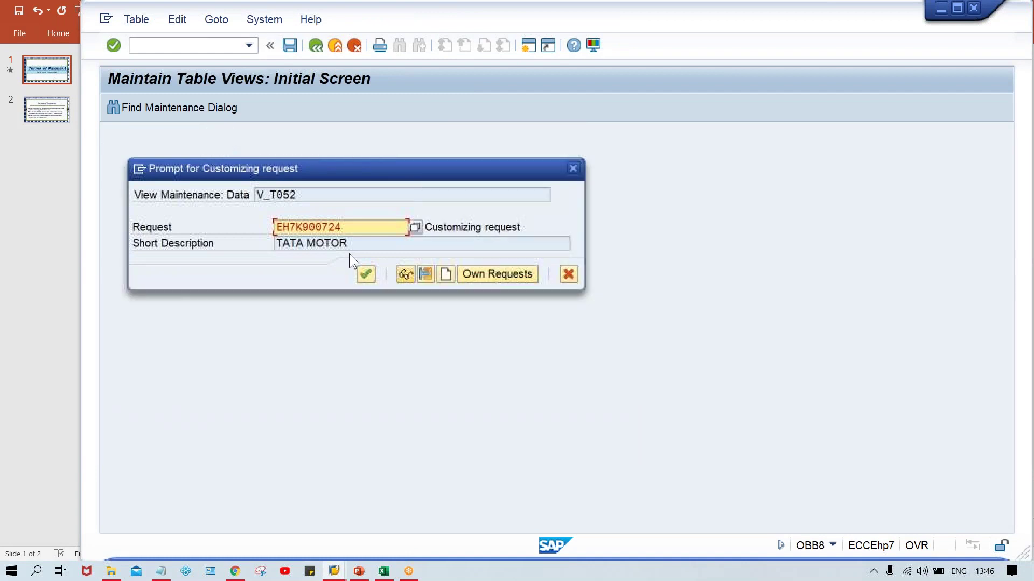
left_click(366, 274)
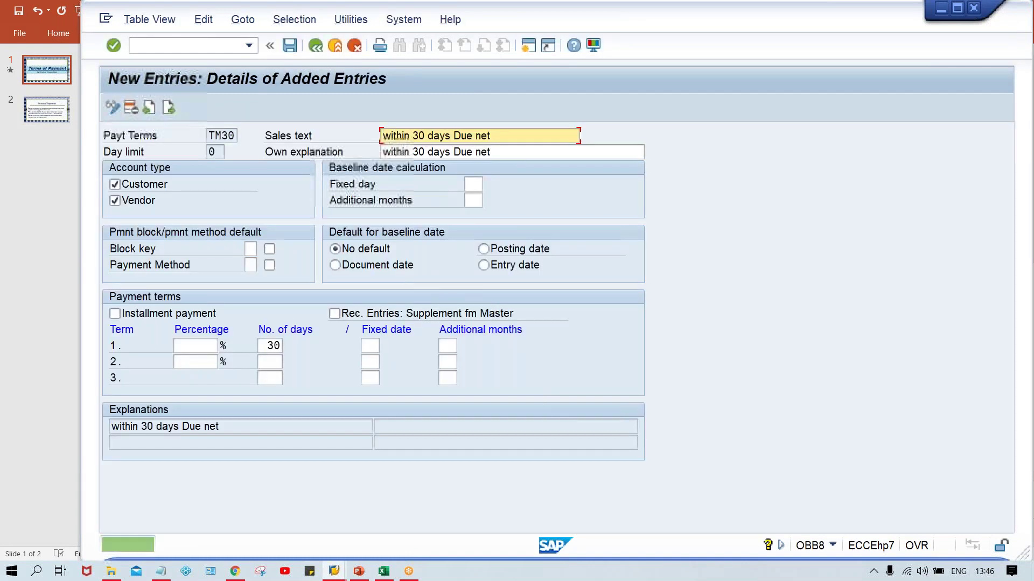
- Switch to the Class workbook in Excel and enter the label IN.DT. in F12 with the date 01.08.2020 in G12
mouse_move(384, 570)
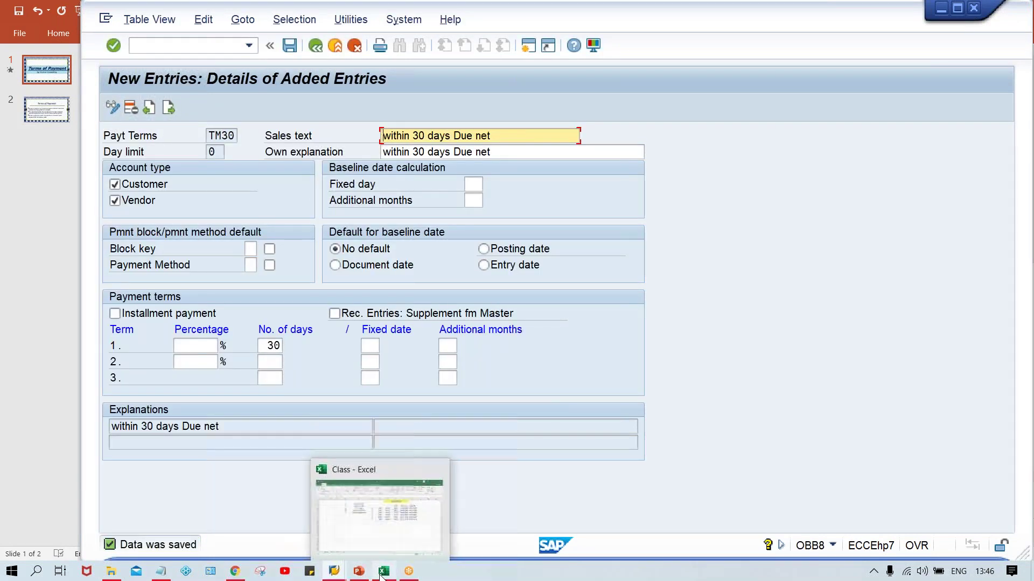
left_click(375, 538)
left_click(420, 365)
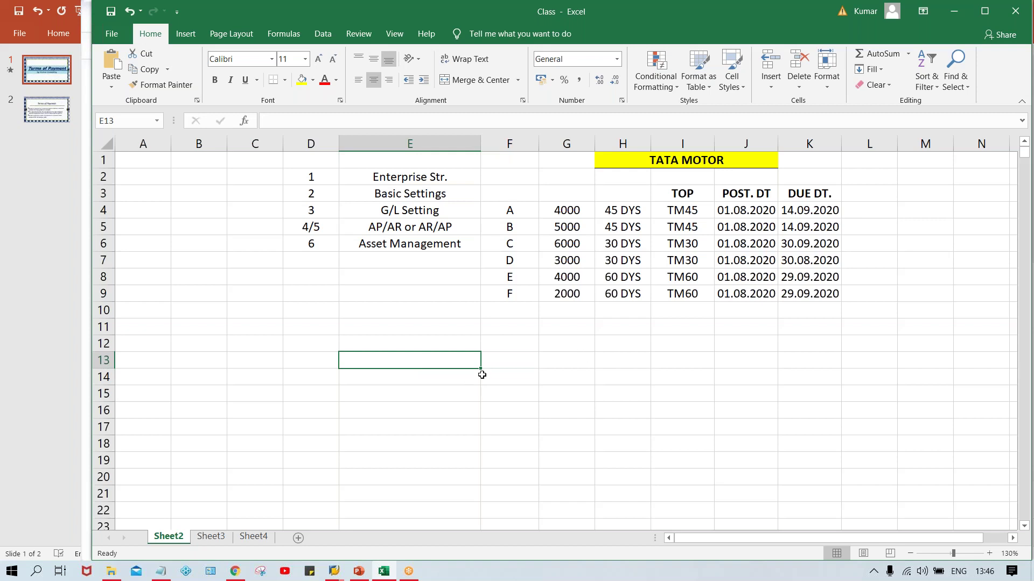
left_click(509, 343)
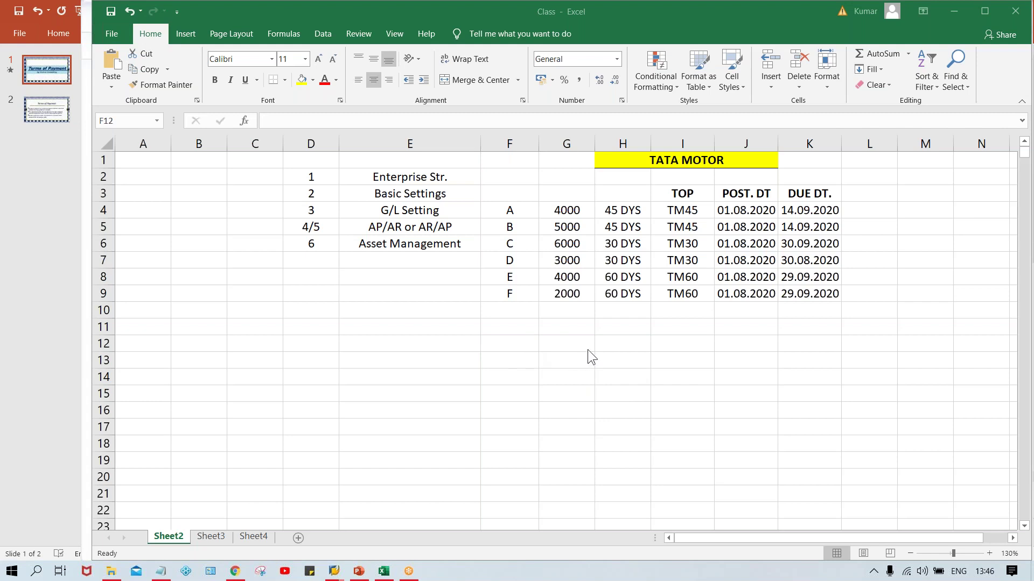
left_click(496, 342)
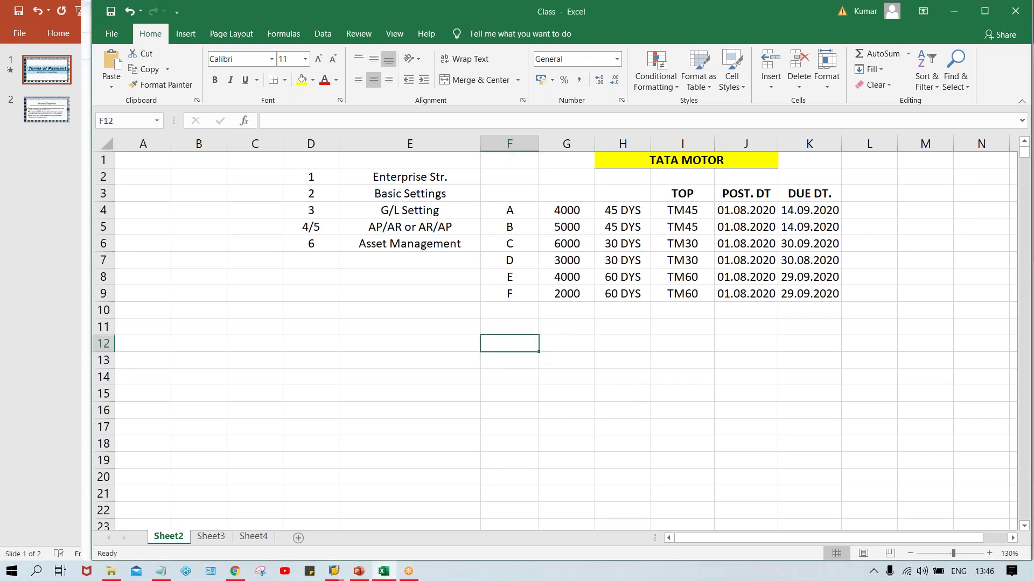
type("IN")
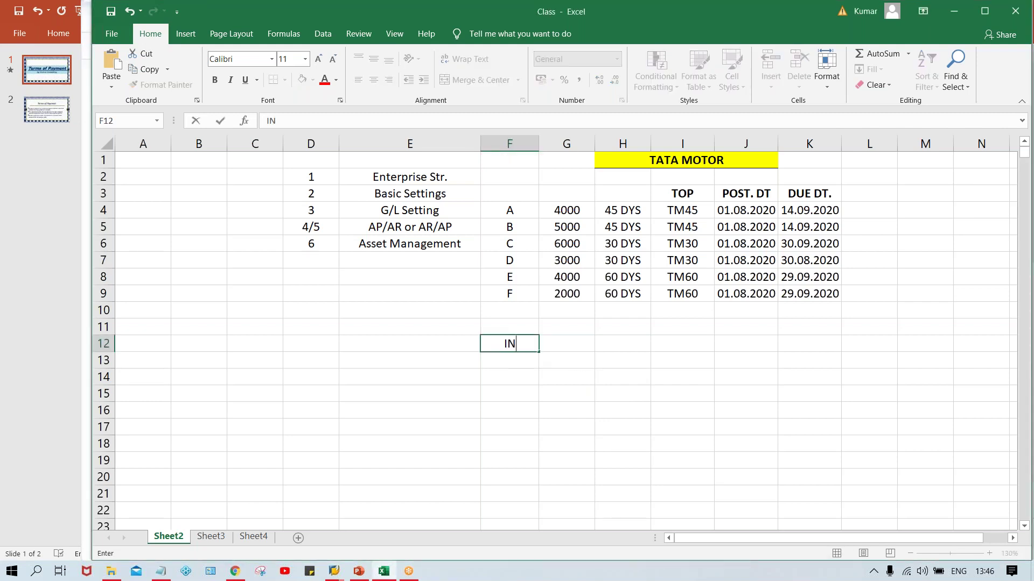
type(".DT.")
left_click(587, 346)
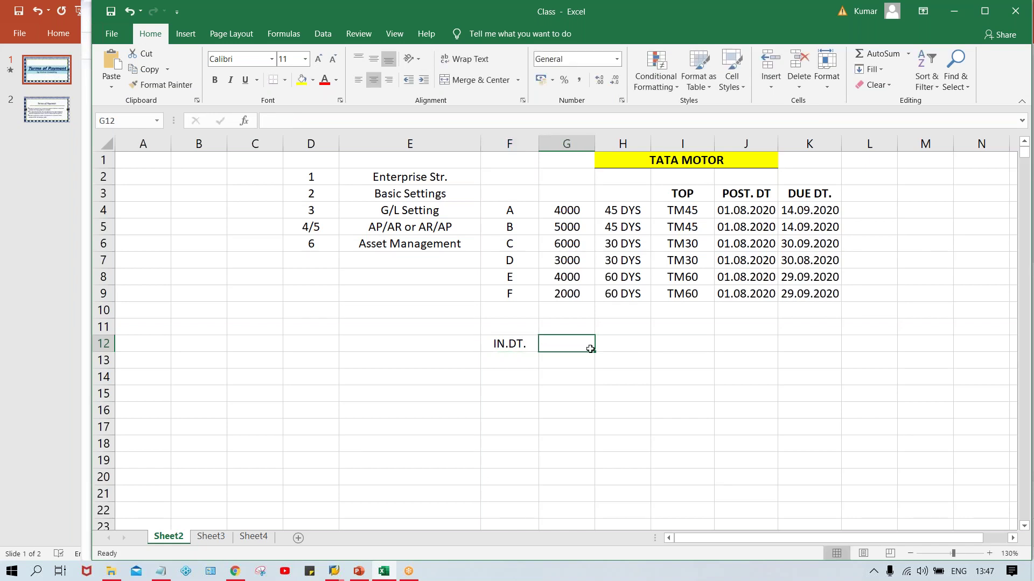
type("01")
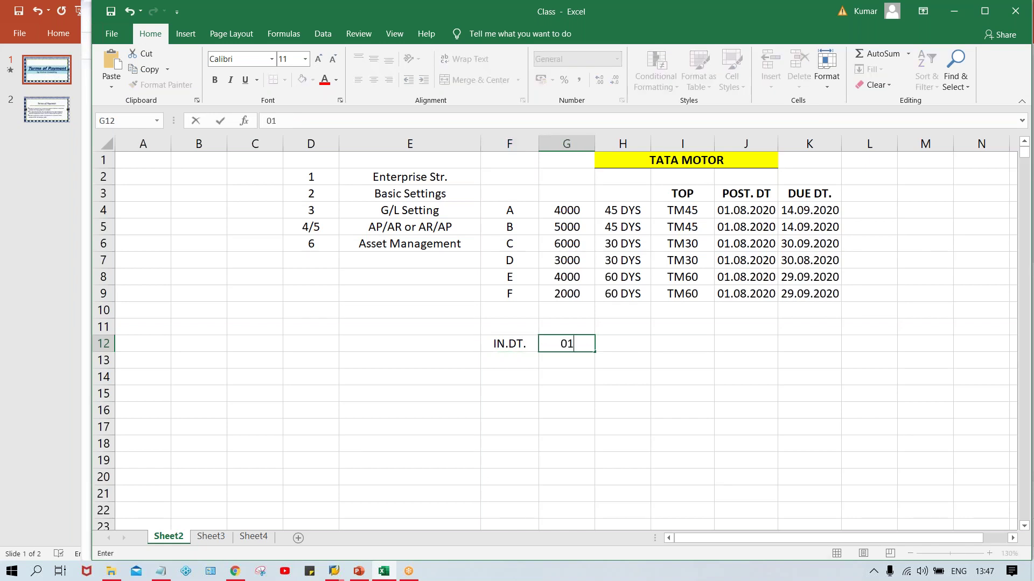
type(".08.2020")
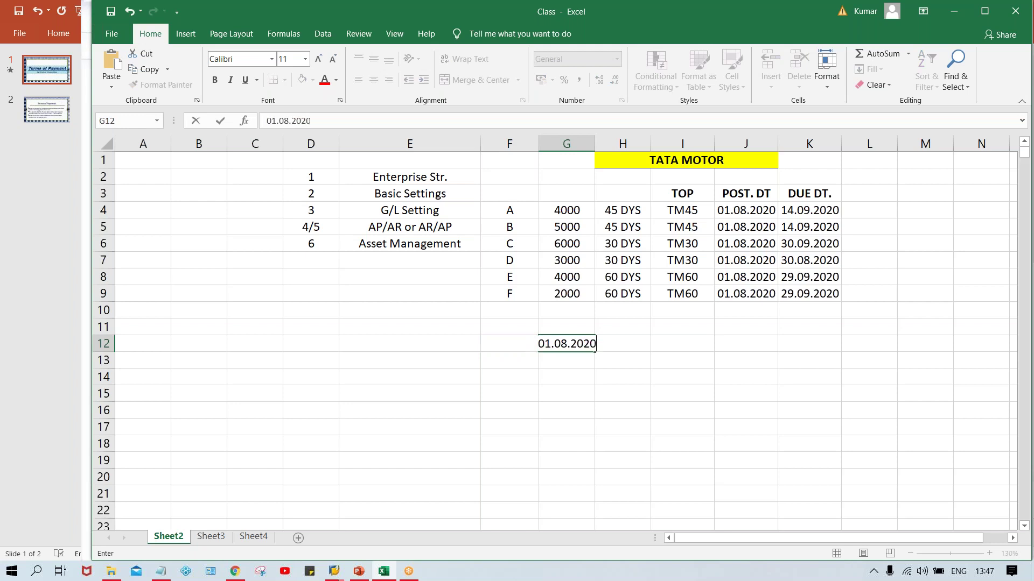
key("Return")
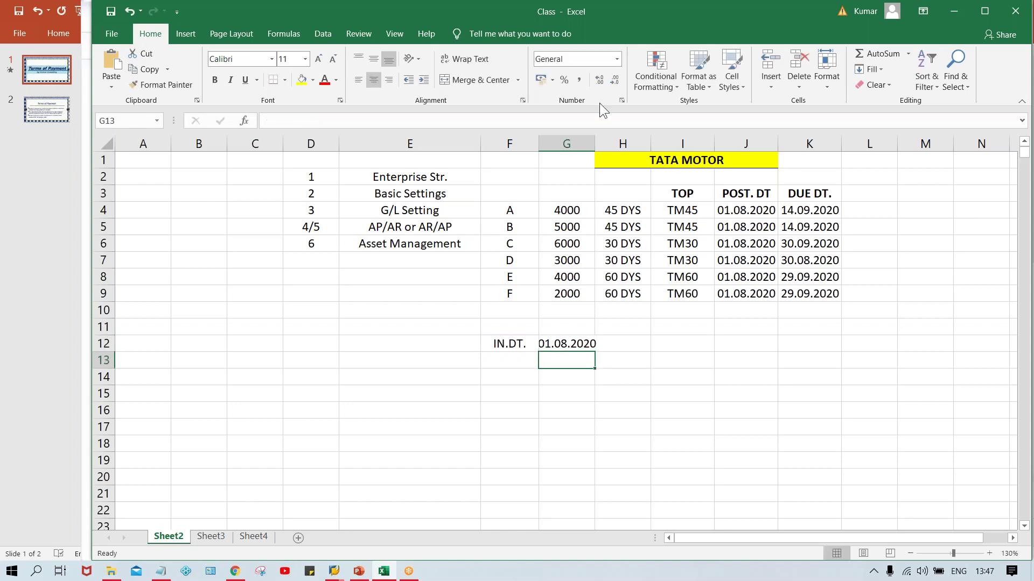
- Widen columns F and G and change the label in F12 to "IN.DT/DC. DT."
left_click_drag(590, 145, 602, 145)
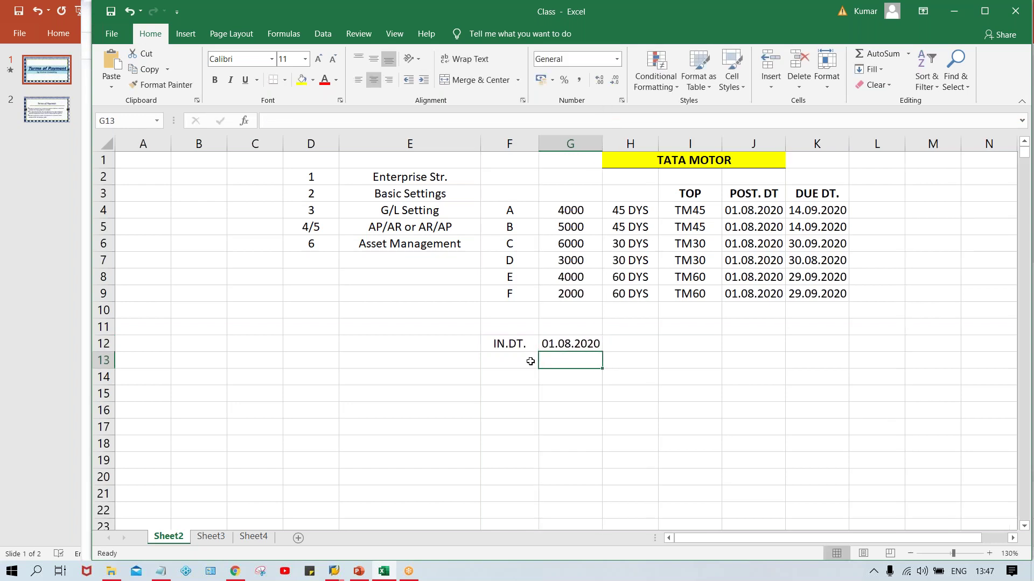
left_click_drag(539, 144, 555, 144)
left_click(533, 342)
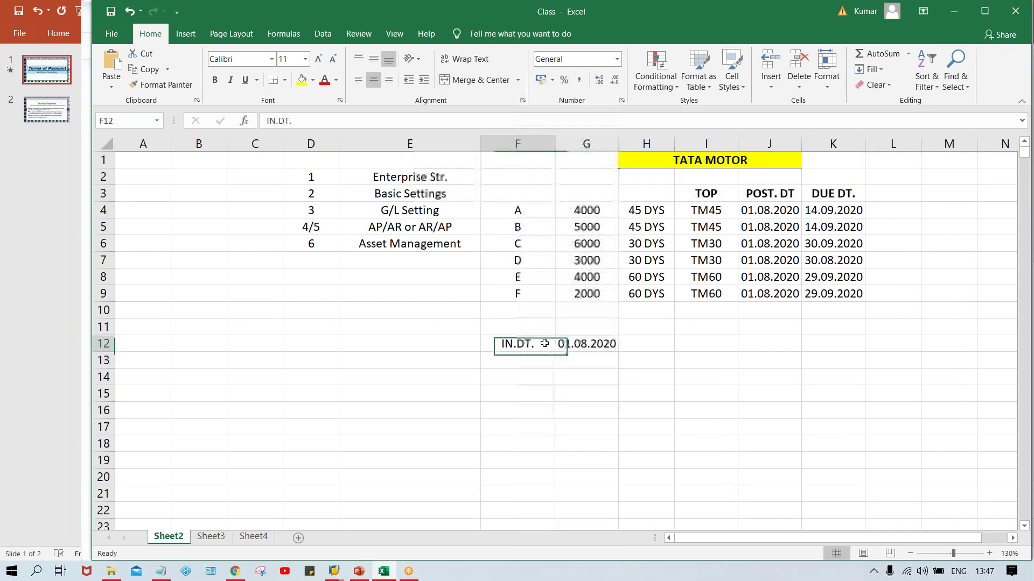
double_click(547, 342)
key("BackSpace")
type("/DD")
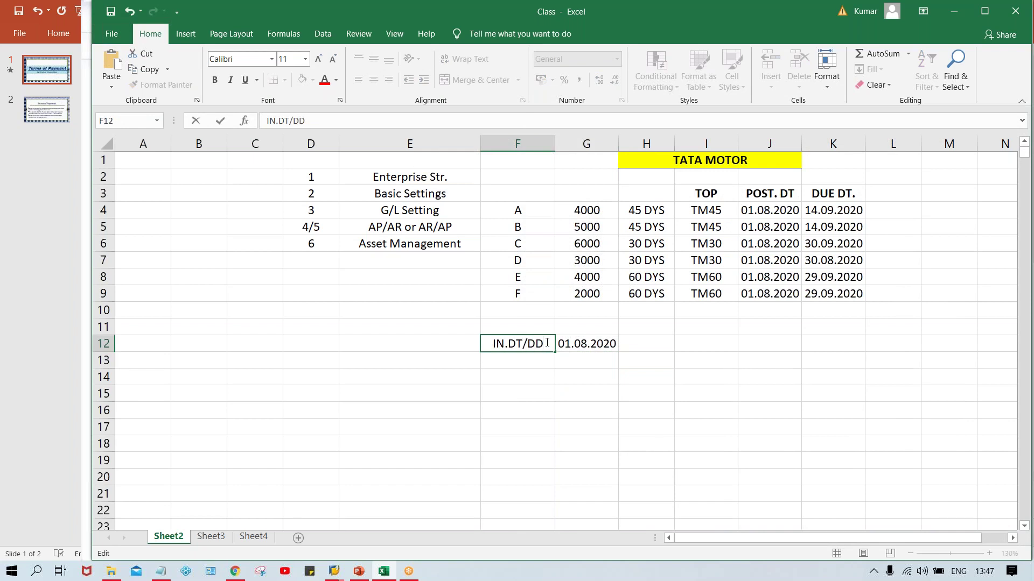
key("BackSpace")
type("C. DT.")
key("Return")
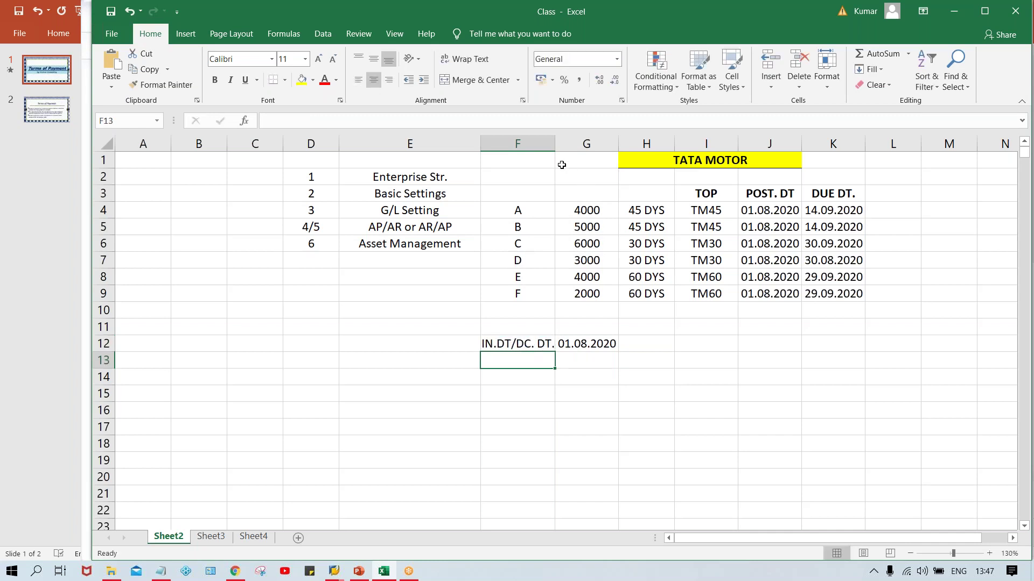
left_click_drag(555, 145, 558, 144)
left_click(514, 343)
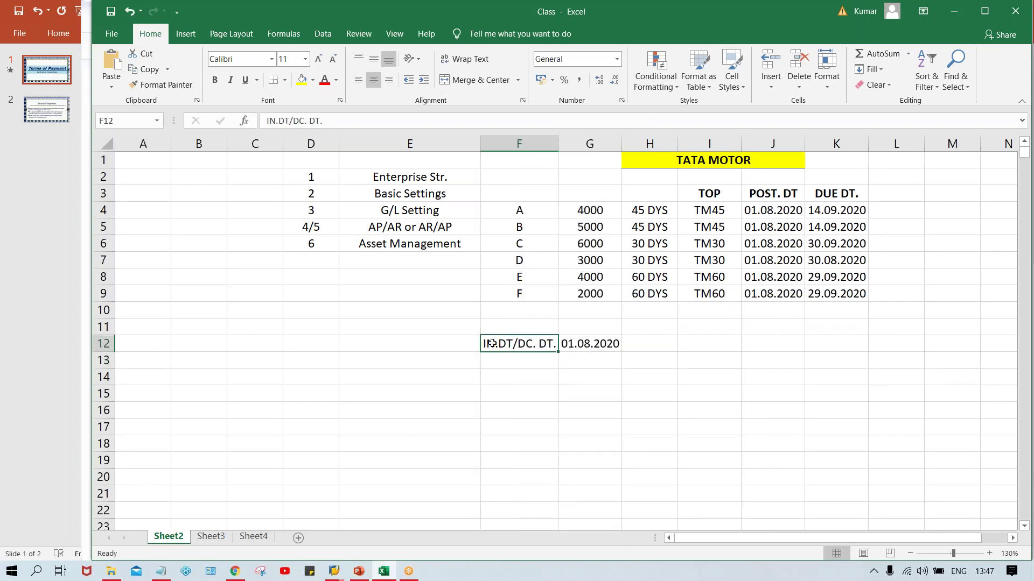
- Add the date 05.08.2020 in G13 and label it POST. DT. in F13
left_click(590, 342)
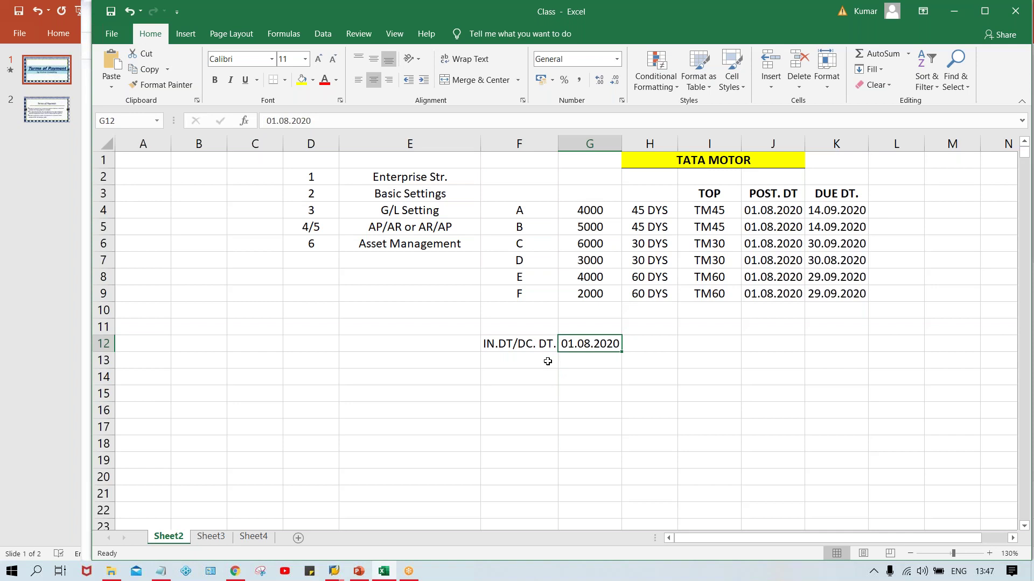
left_click(570, 362)
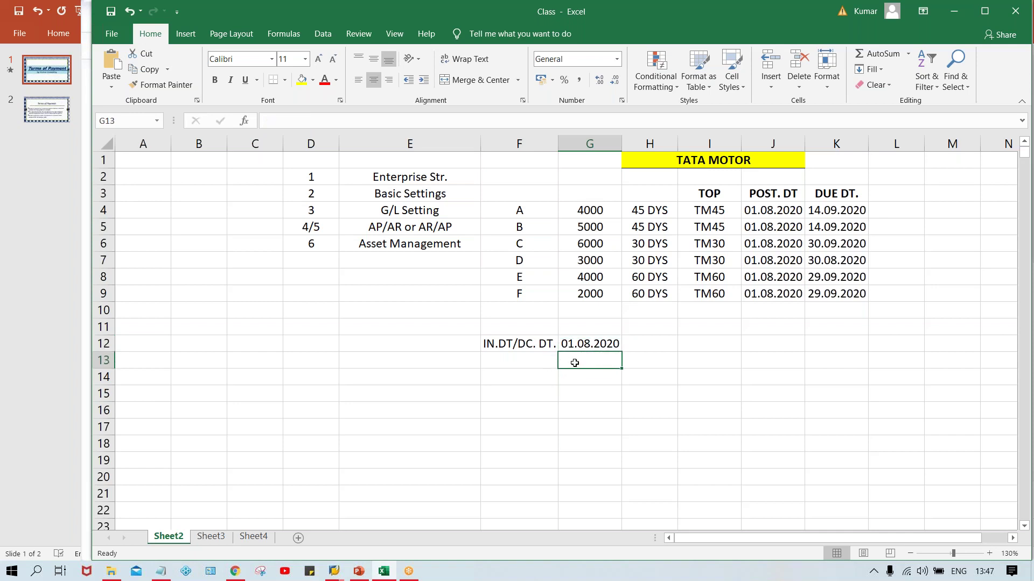
type("05.08.2020")
key("Return")
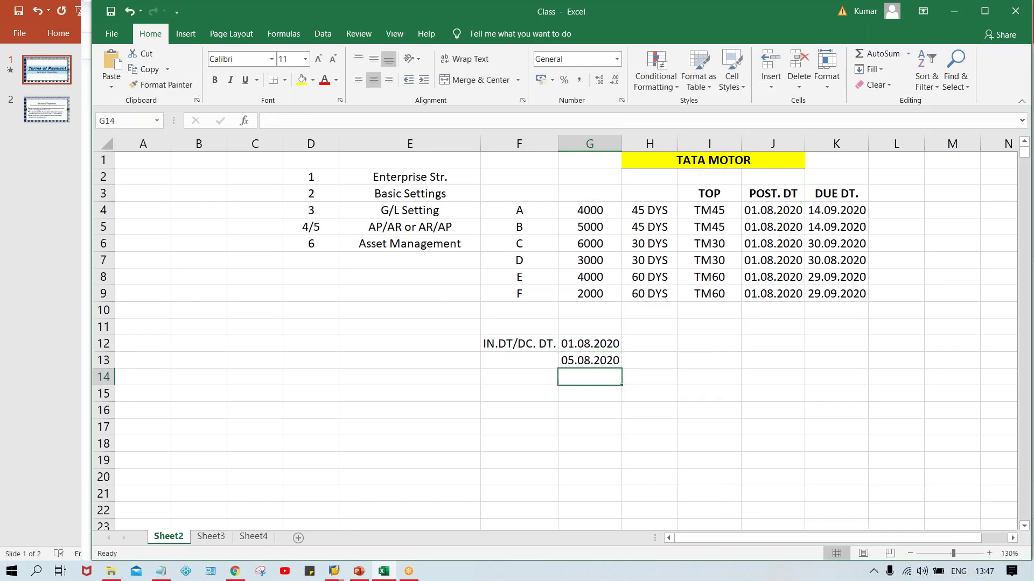
left_click(578, 360)
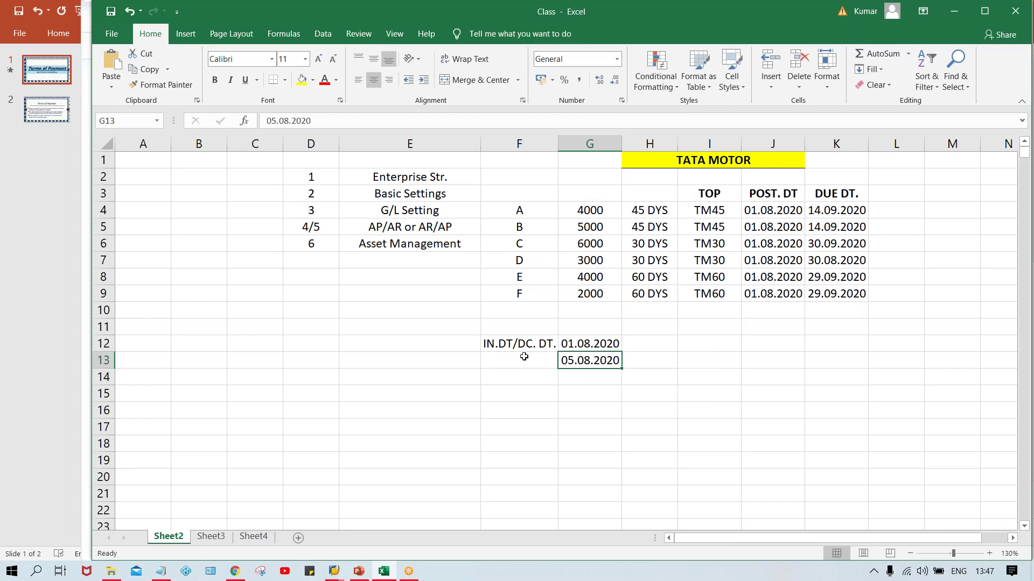
left_click(512, 357)
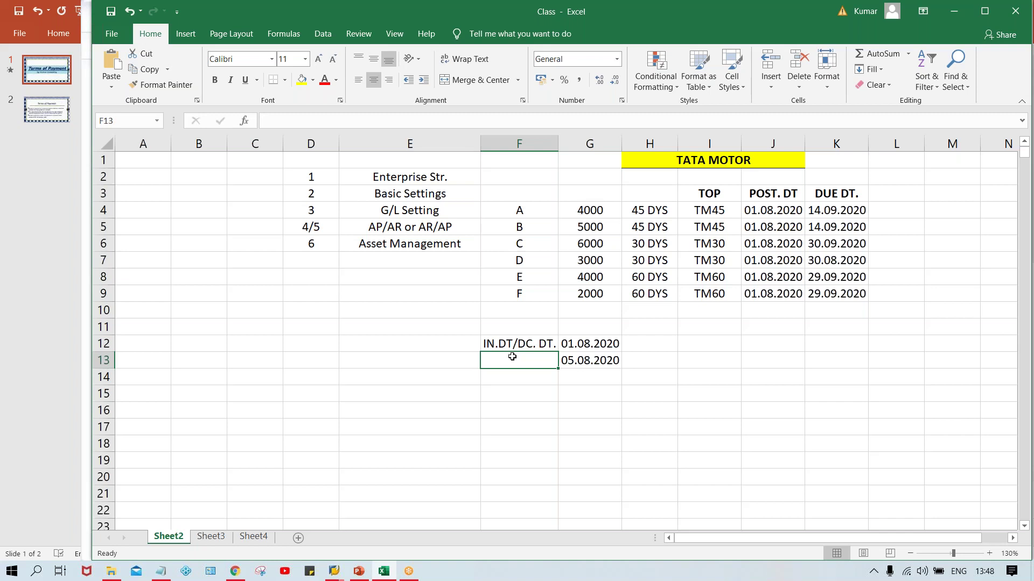
type("POST.")
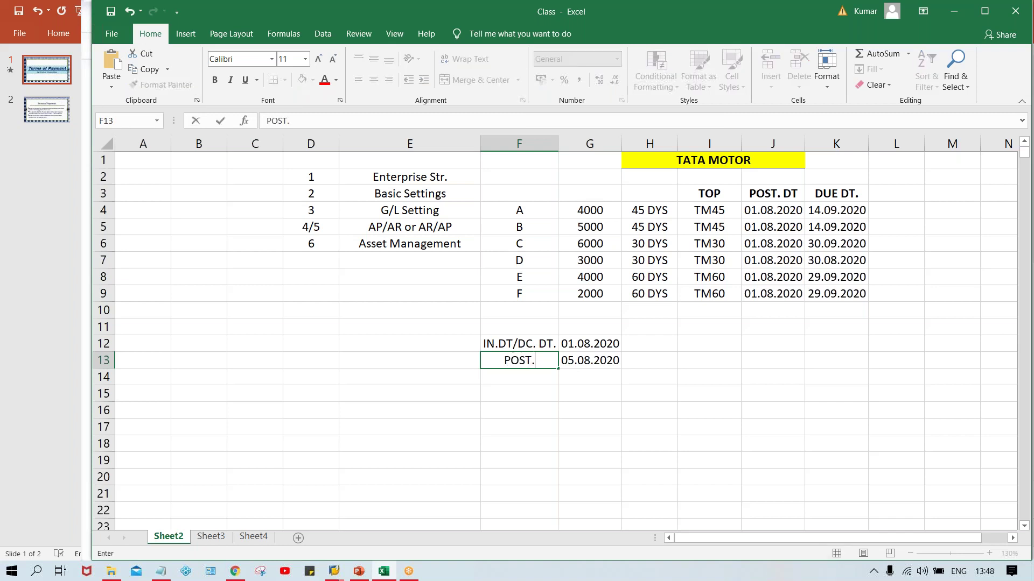
type(" DT.")
key("Return")
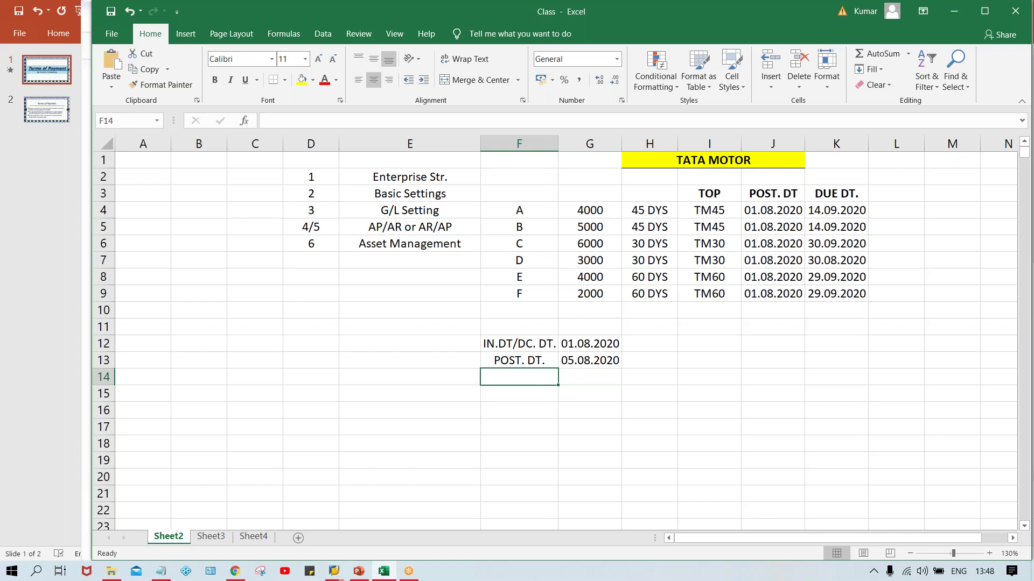
left_click(534, 365)
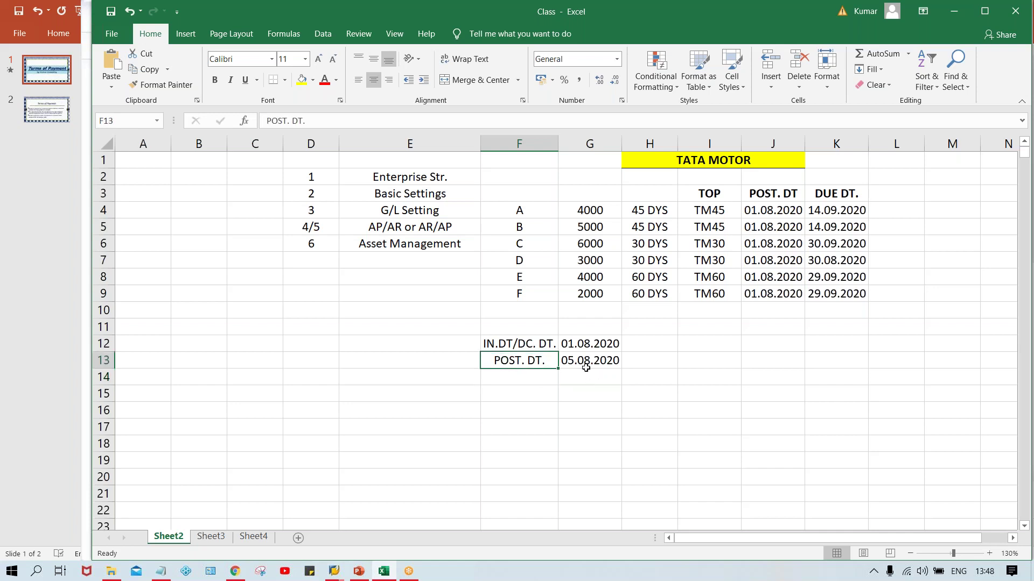
left_click(590, 362)
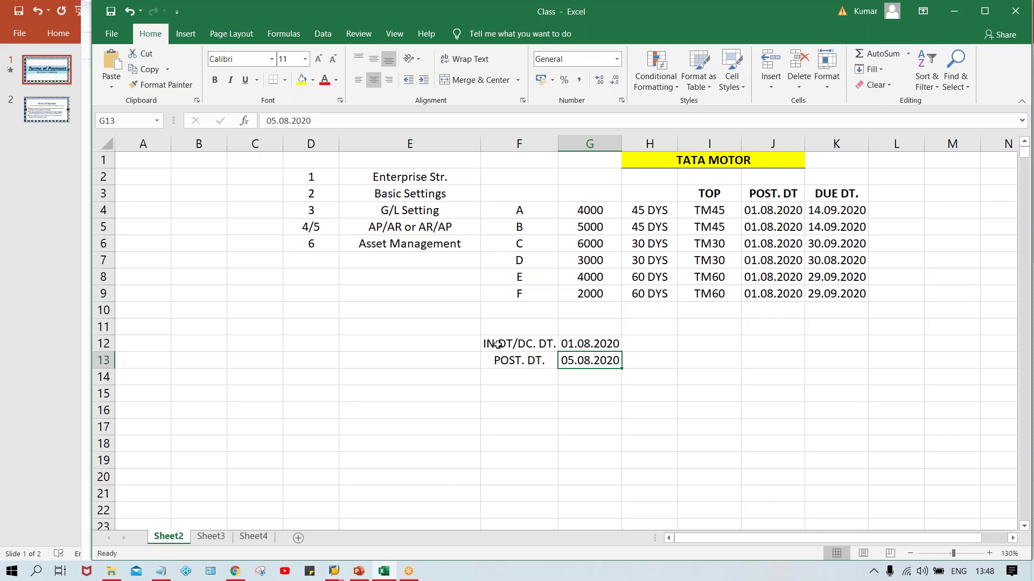
- Add the date 06.08.2020 in G14 and label it ENTRY DT. in F14
left_click(518, 361)
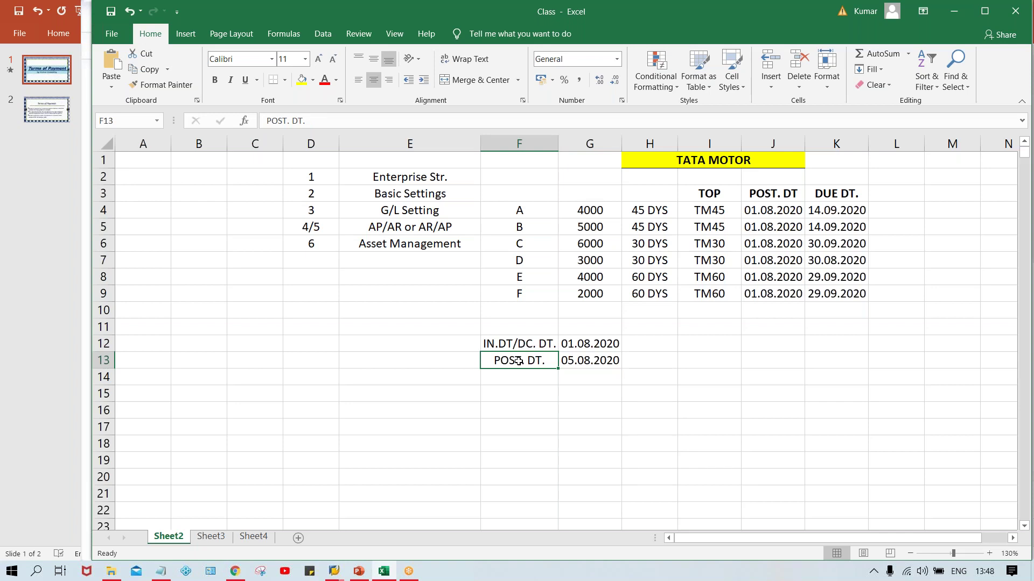
key("Down")
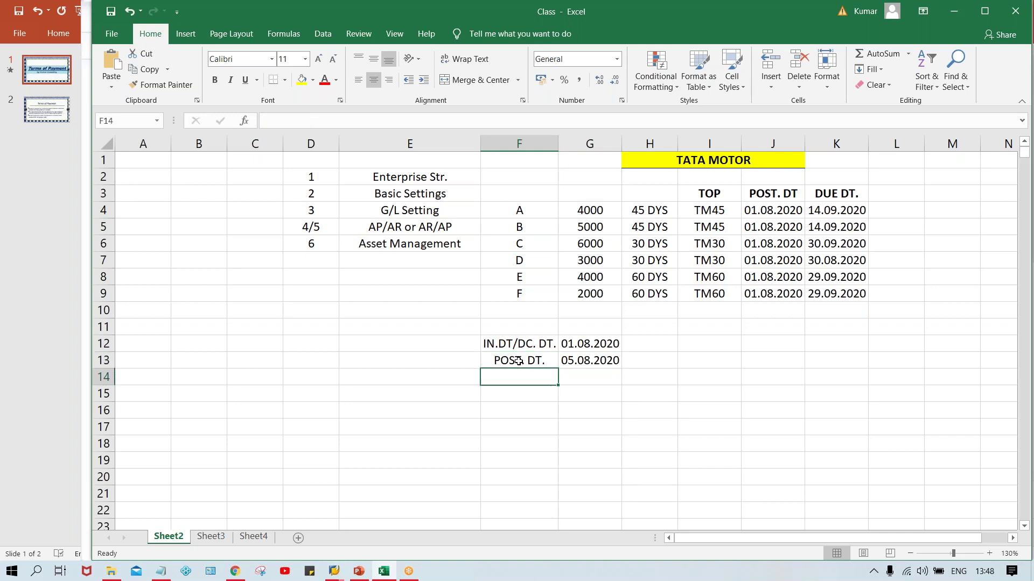
key("Right")
type("06.0")
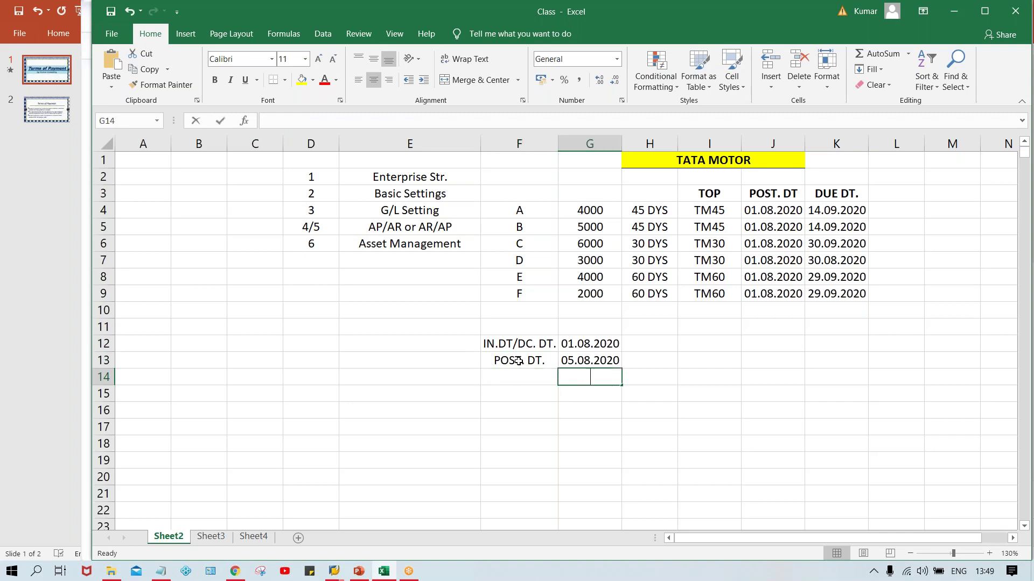
type("8.2020")
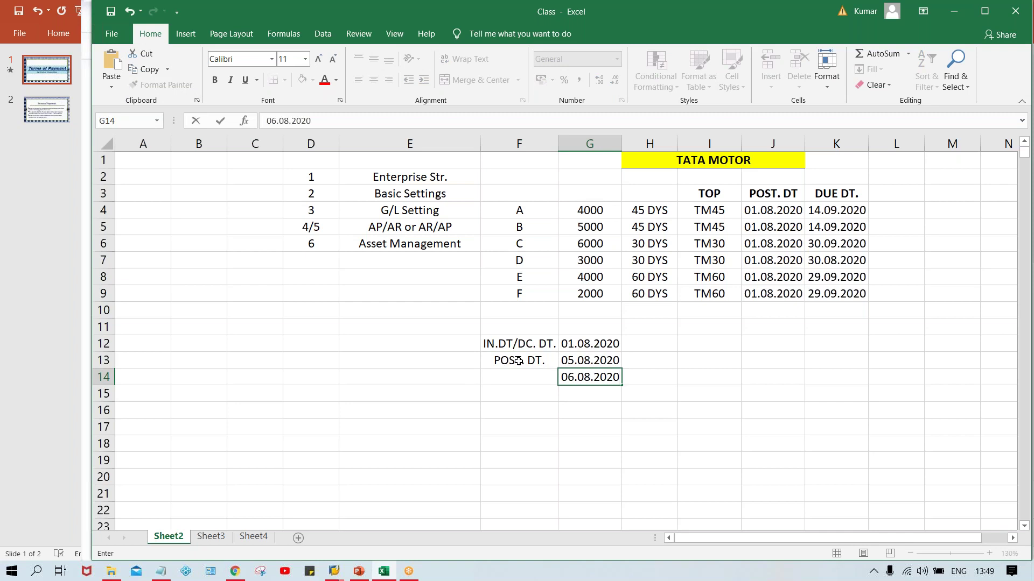
left_click(515, 375)
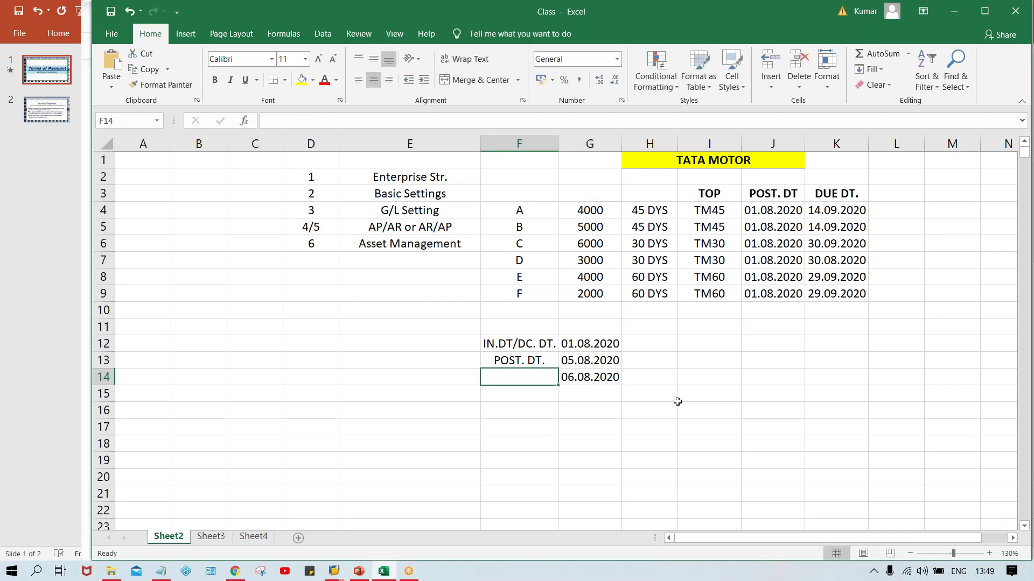
type("ENTRY")
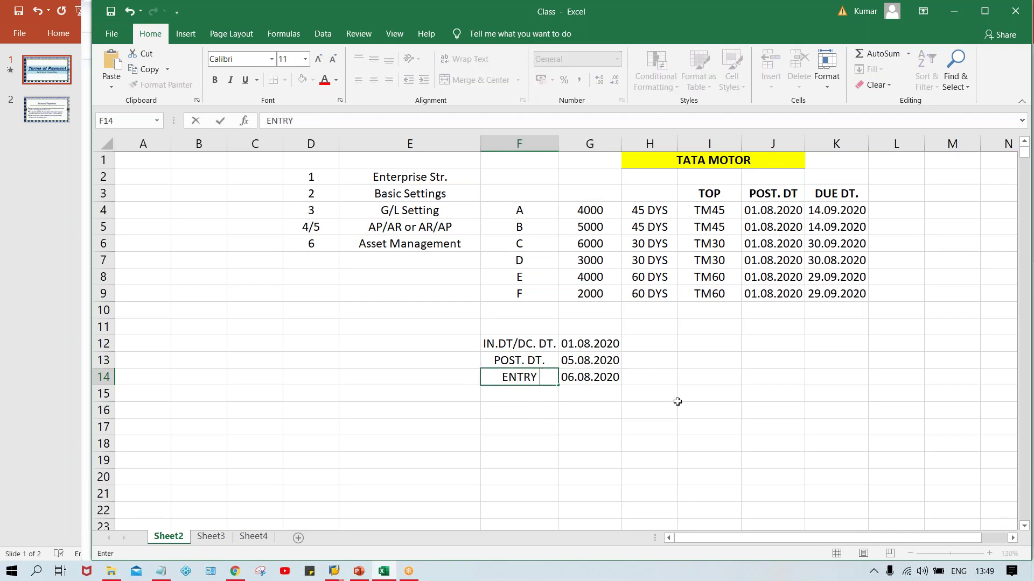
type(" DT.")
key("Return")
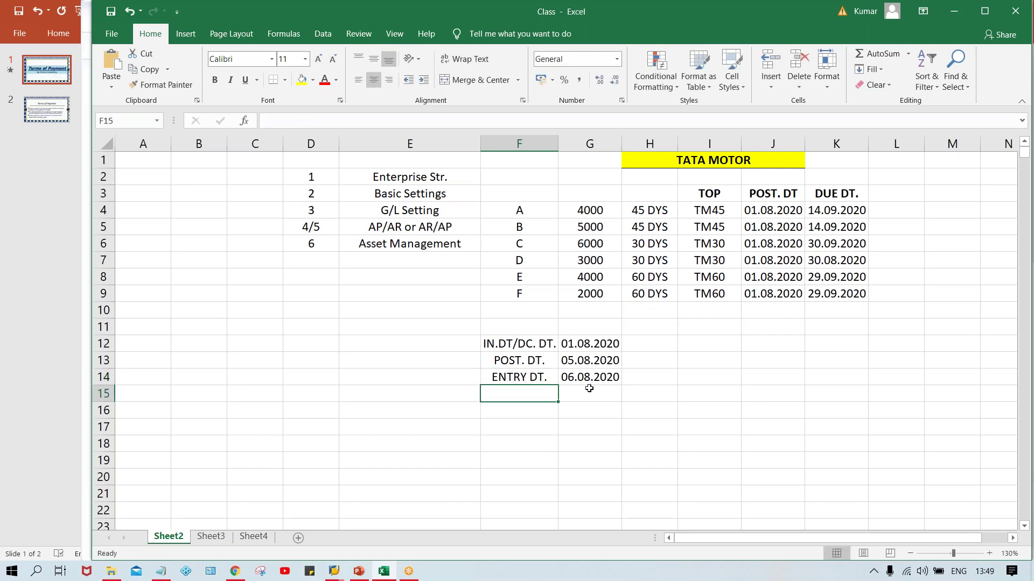
- Switch to SAP, open the FB60 vendor invoice for company code TM00, and pick the first suggested vendor number
left_click(334, 571)
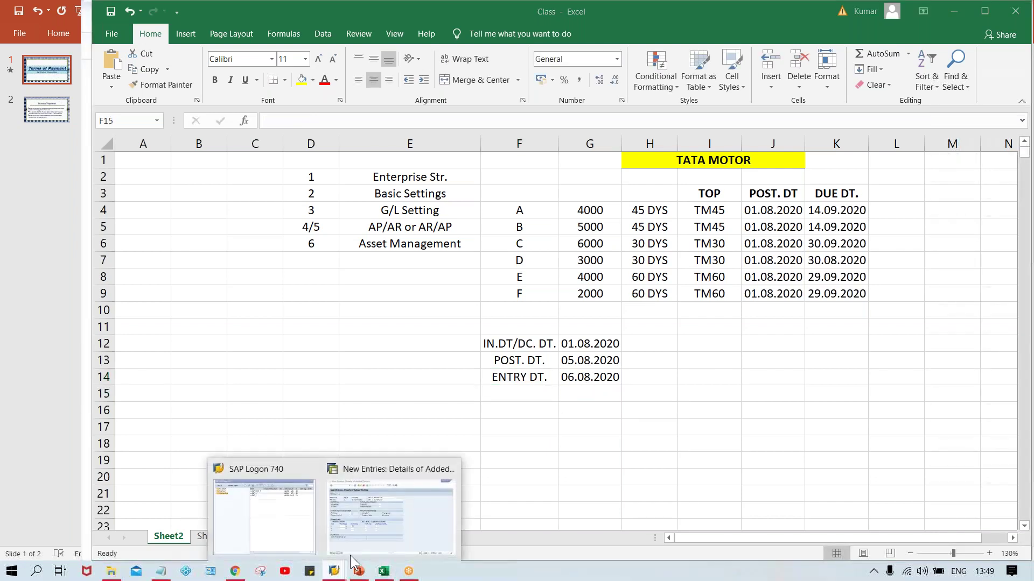
left_click(414, 509)
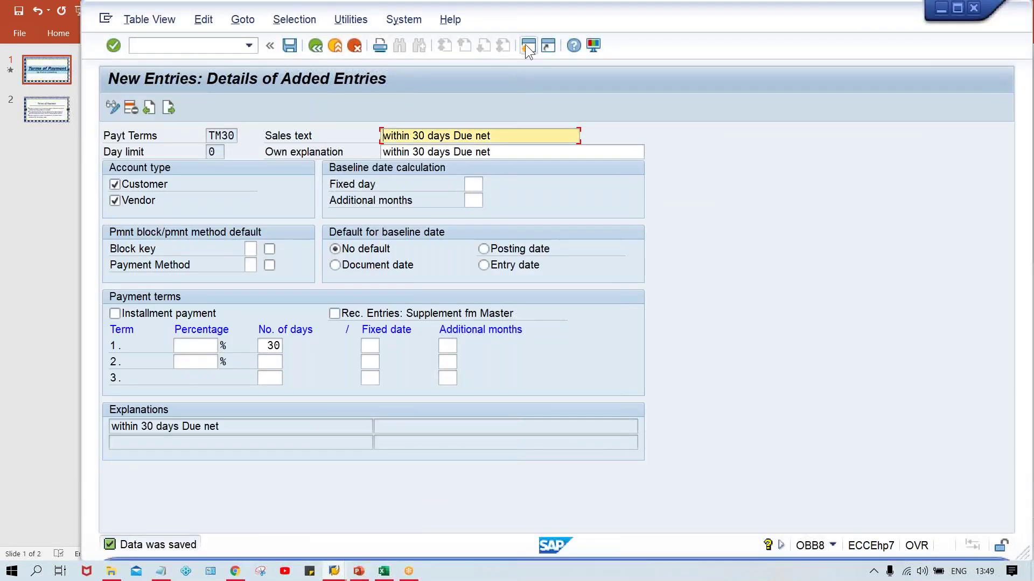
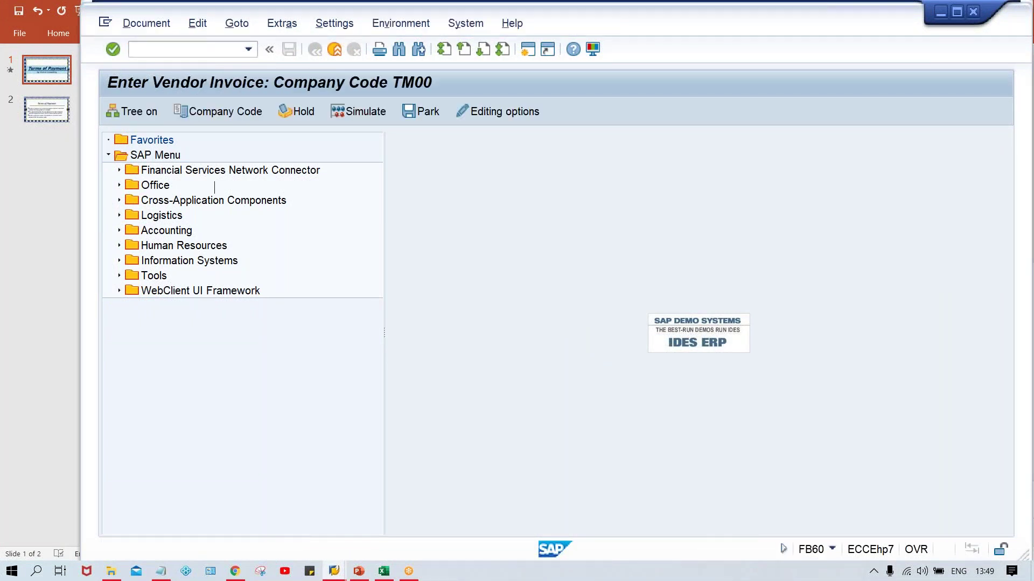
left_click(244, 188)
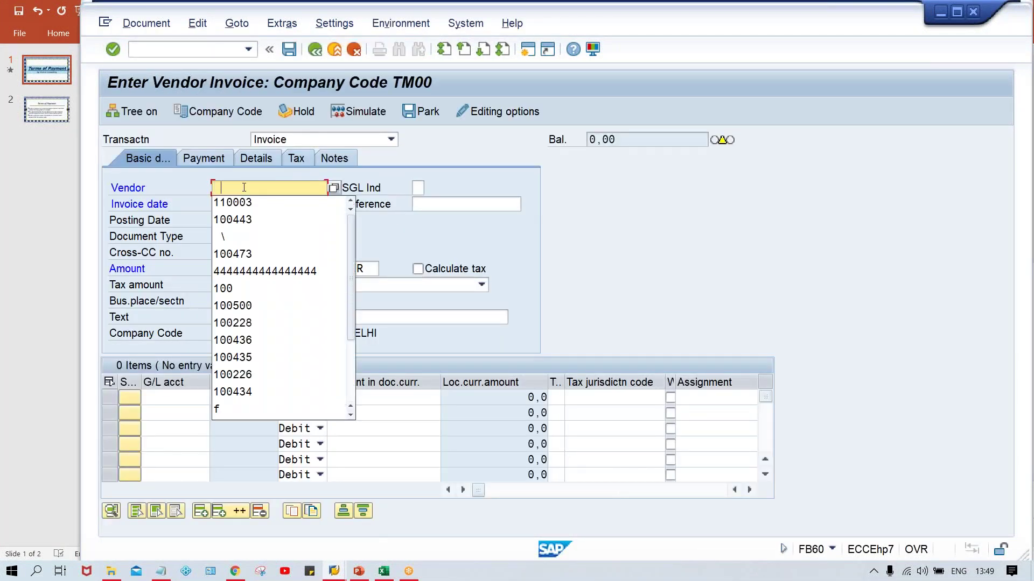
left_click(243, 201)
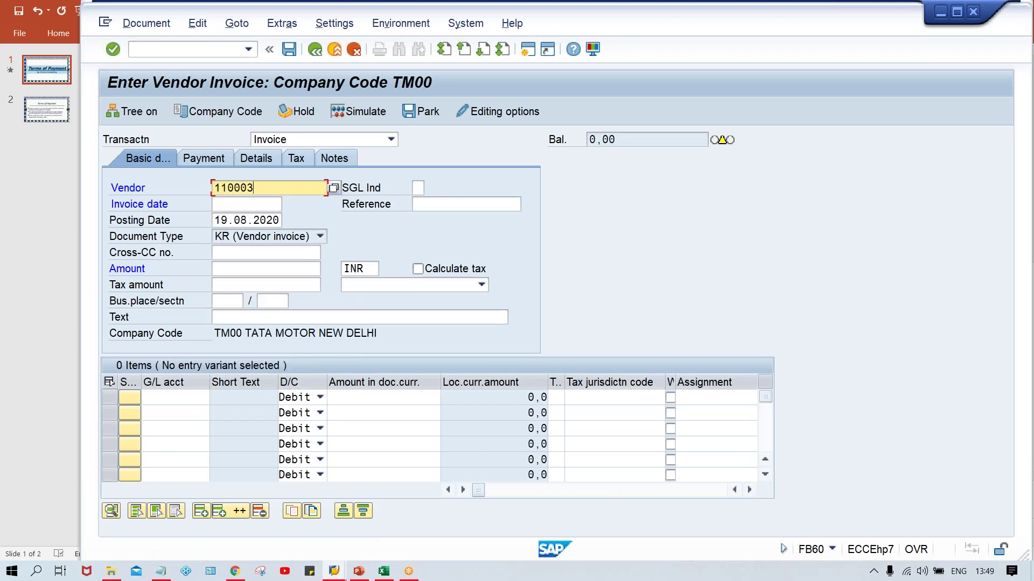
- Enter 01.08.2020 as the invoice date and change the posting date's day to 05
left_click(246, 204)
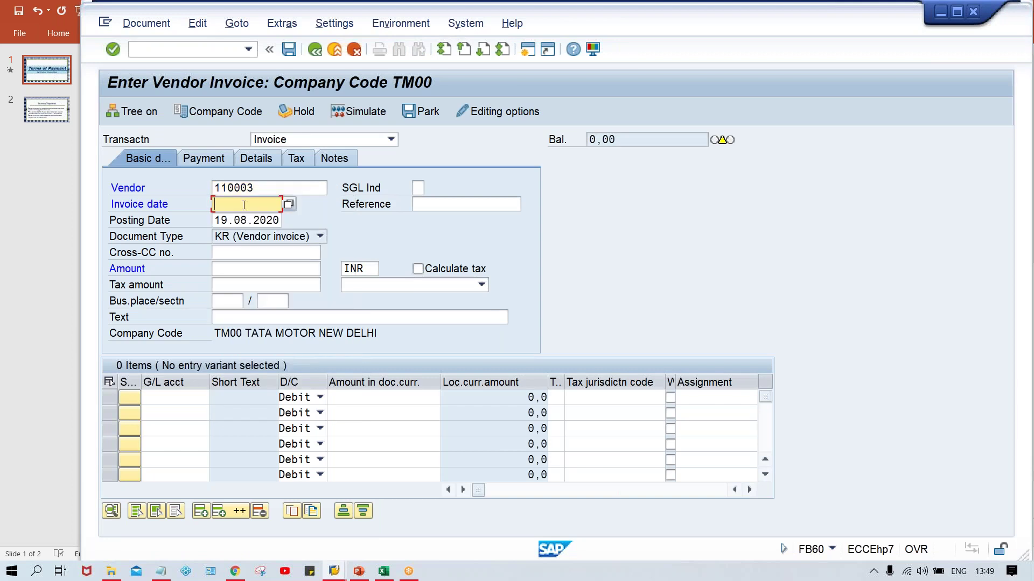
type("01.08.2020")
key("Tab")
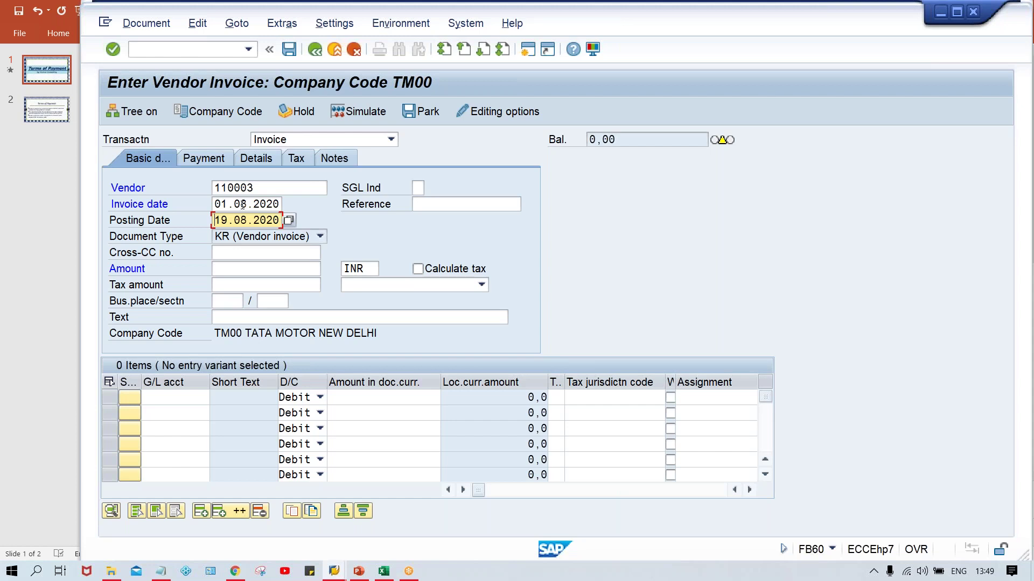
type("05")
left_click(233, 202)
left_click(252, 217)
- Switch back to the Class workbook in Excel and review the invoice, posting and entry date rows in F12:G14
left_click(380, 574)
left_click(522, 368)
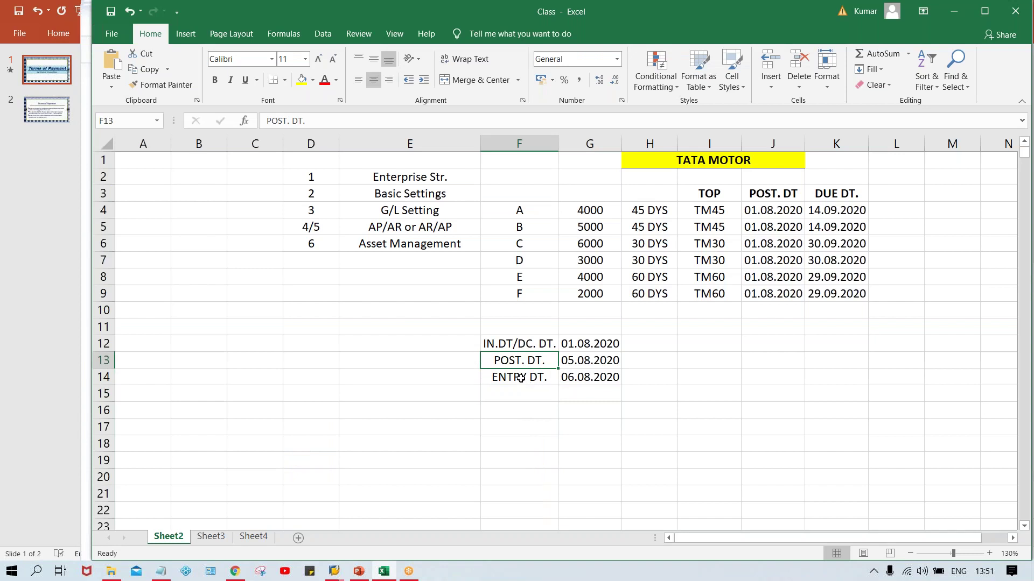
left_click(578, 377)
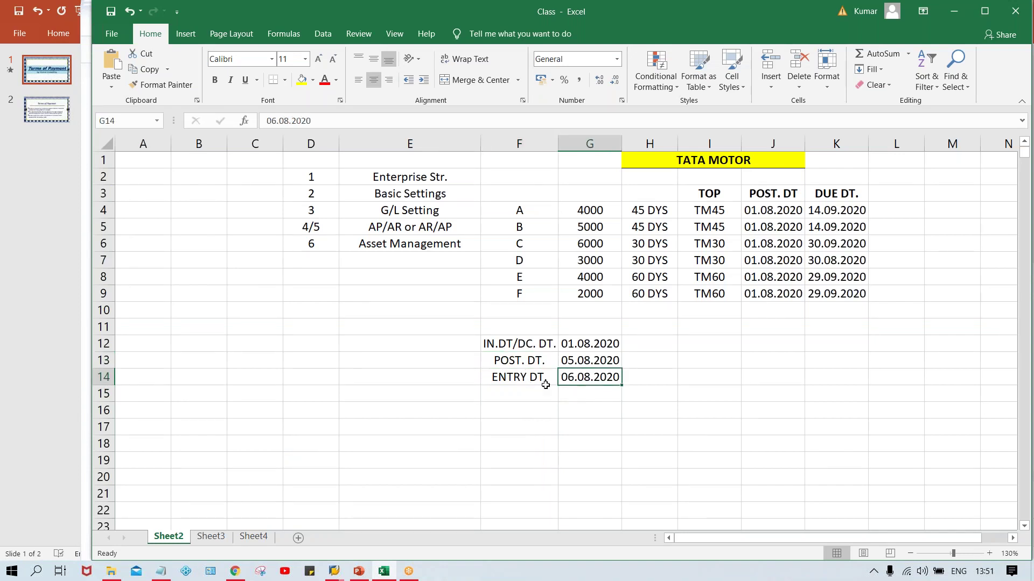
left_click(509, 379)
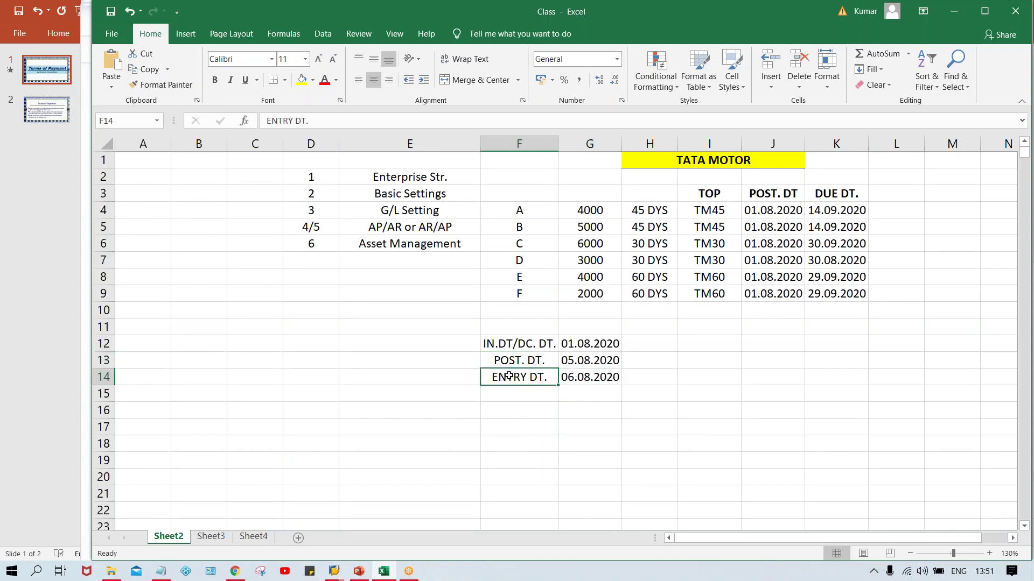
left_click(580, 374)
left_click(507, 377)
left_click(602, 382)
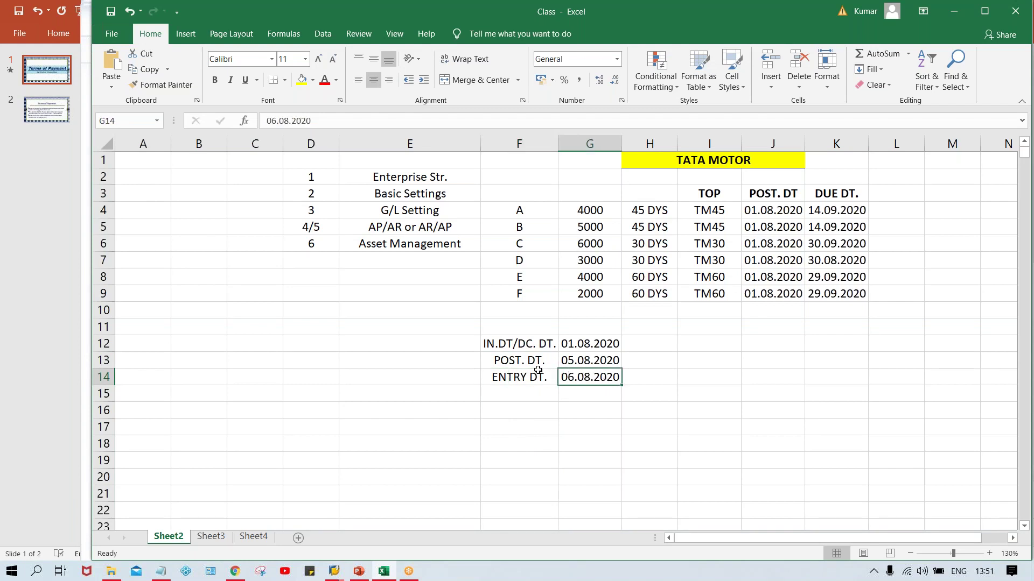
left_click_drag(532, 347, 538, 354)
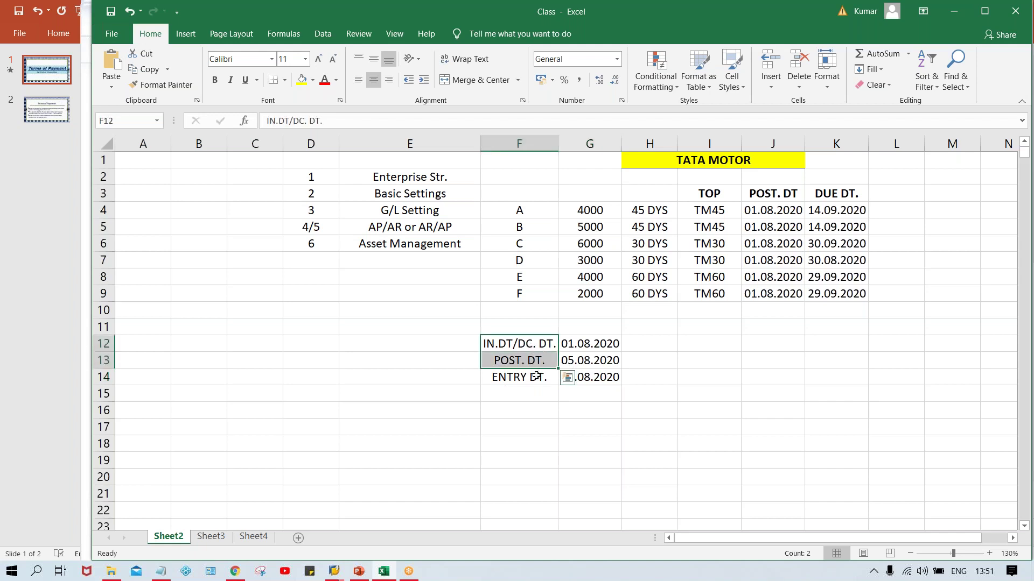
left_click(538, 376)
left_click(578, 381)
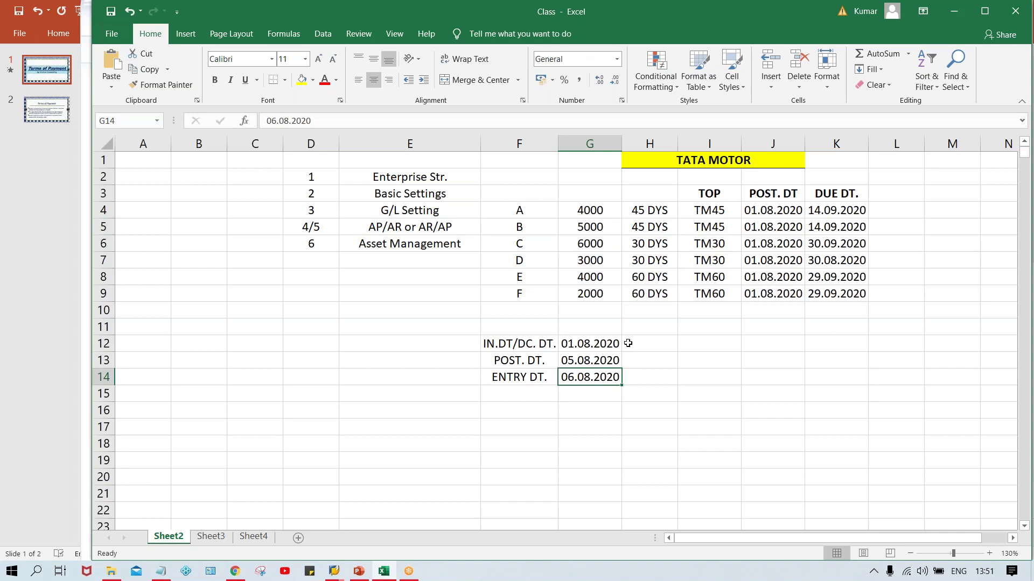
- Enter 30 DYS in H12 and fill it down through H14
left_click(667, 345)
type("3")
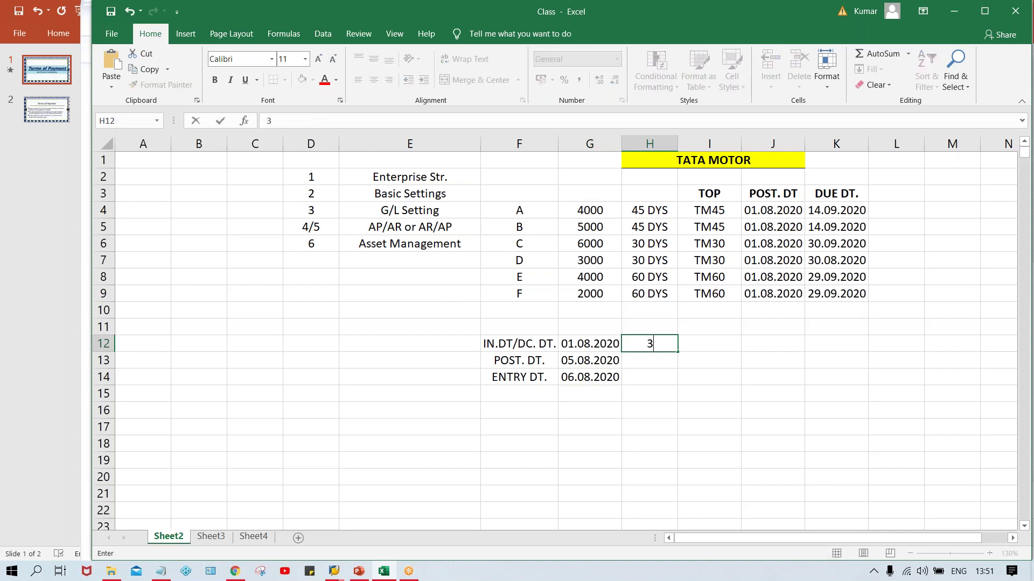
type("0 DYS")
key("Return")
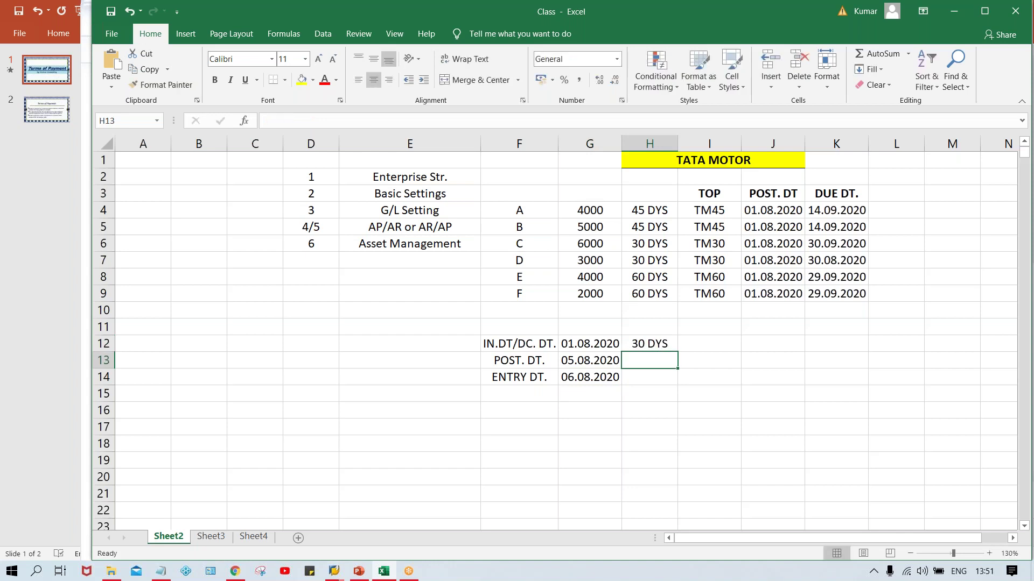
left_click_drag(666, 347, 663, 377)
key("ctrl+d")
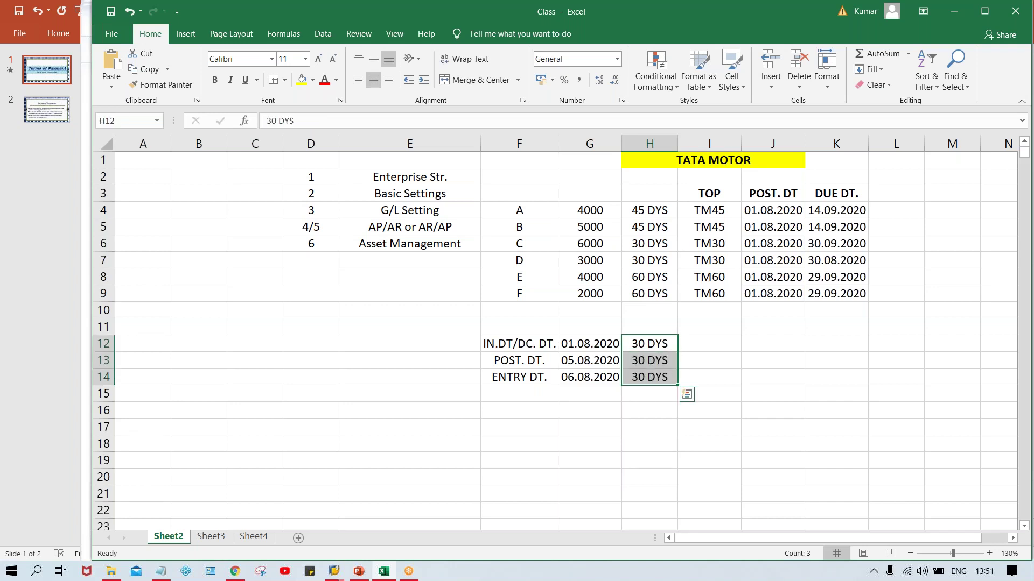
- Review the invoice, posting and entry date rows in F12:H14 against the empty cells in I12:I14
left_click(640, 345)
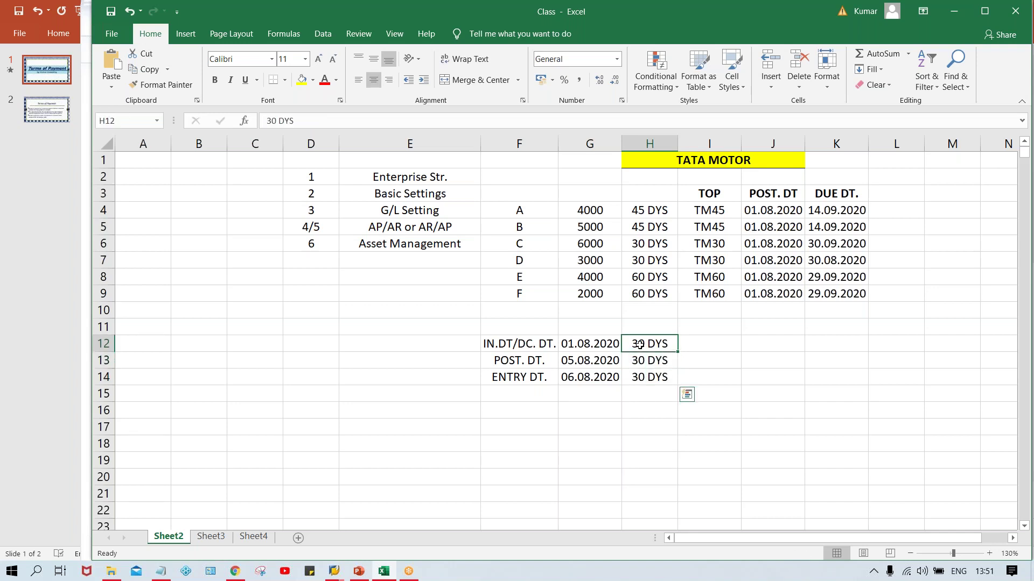
left_click(508, 350)
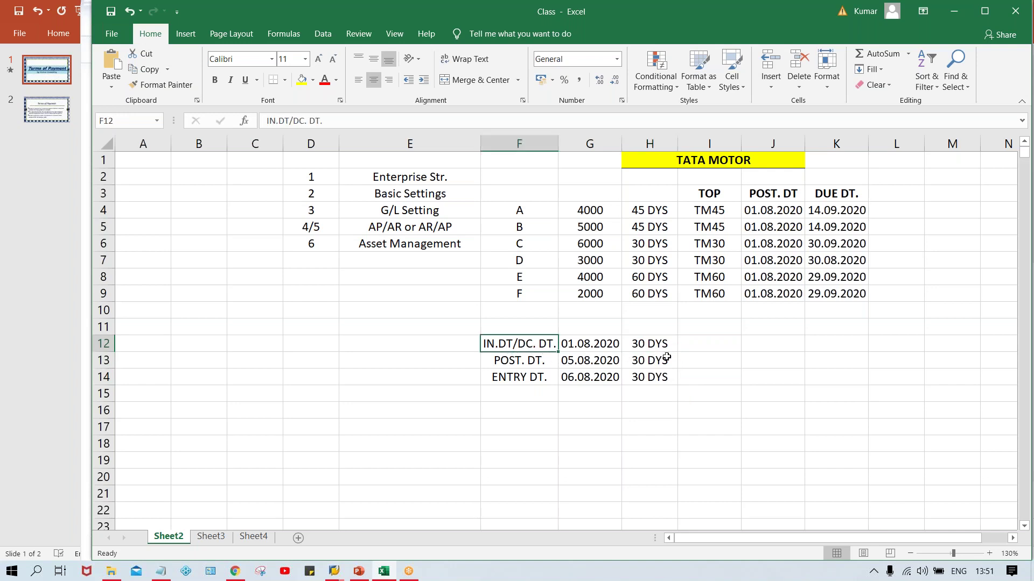
left_click(701, 357)
left_click(713, 344)
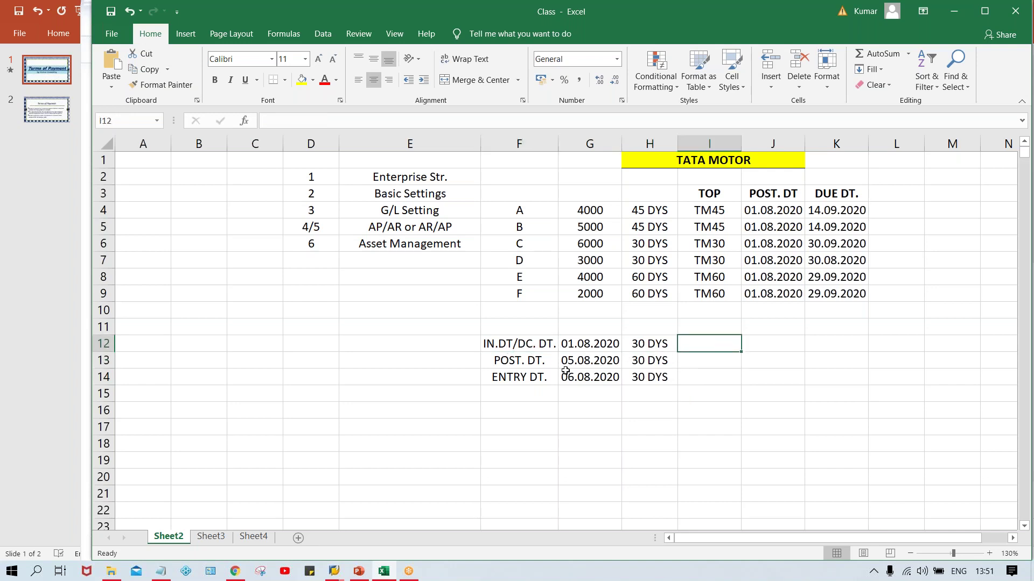
left_click(512, 365)
left_click(718, 364)
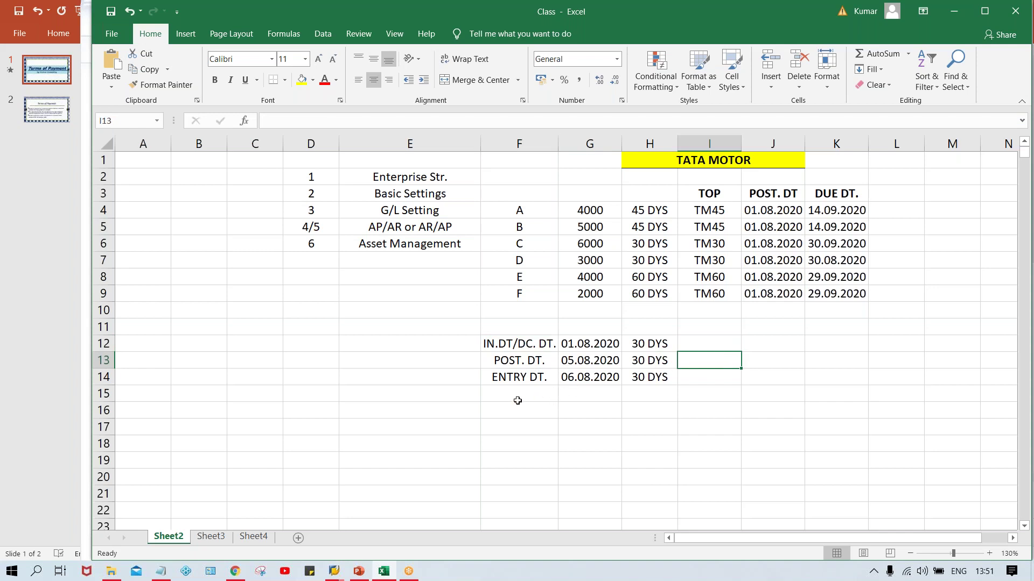
left_click(506, 383)
left_click(720, 373)
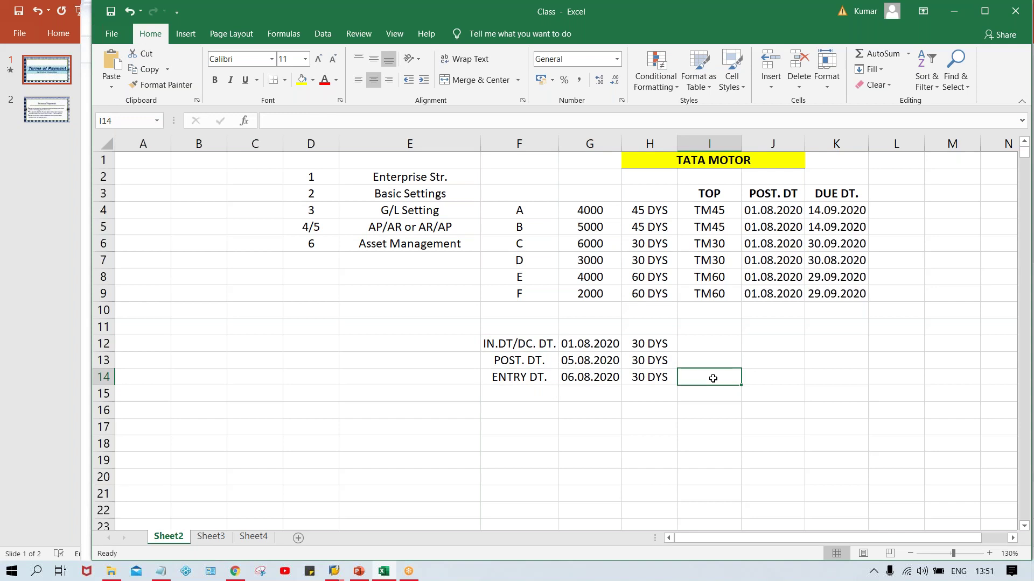
- Switch to the OBB8 new entries session in SAP and save payment term TM30 with Posting date as the baseline default
key("alt+Tab")
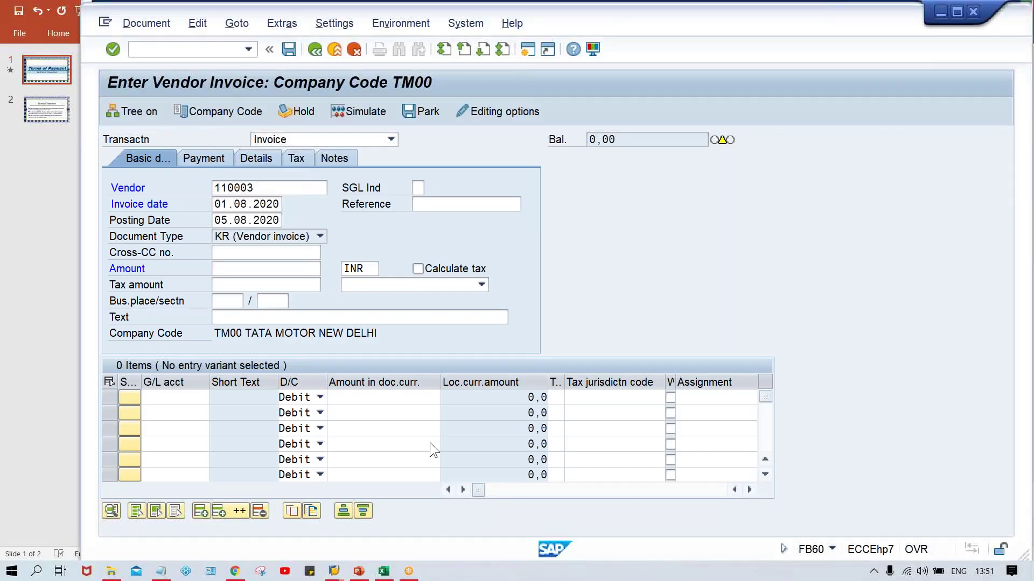
left_click(334, 571)
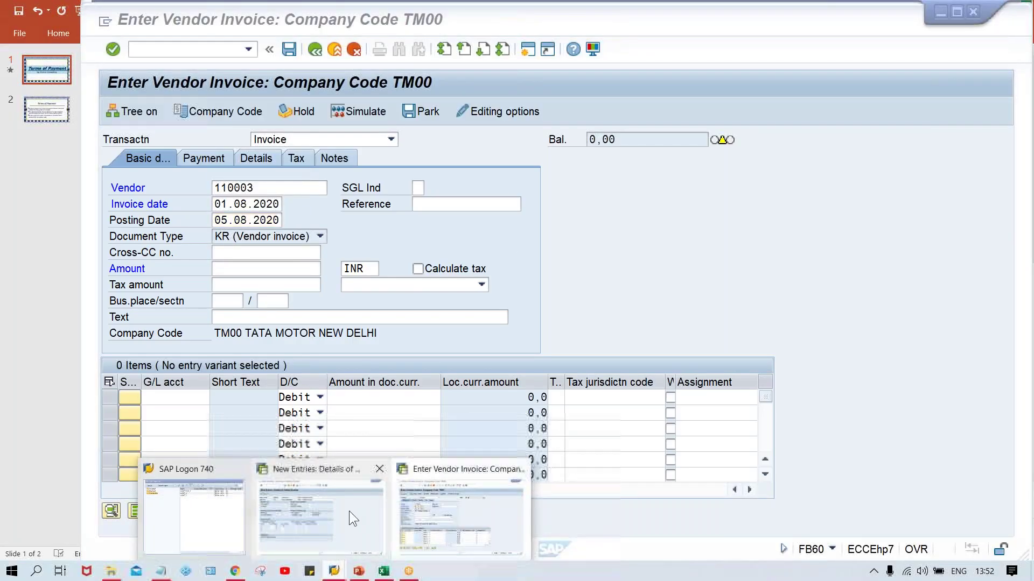
left_click(349, 512)
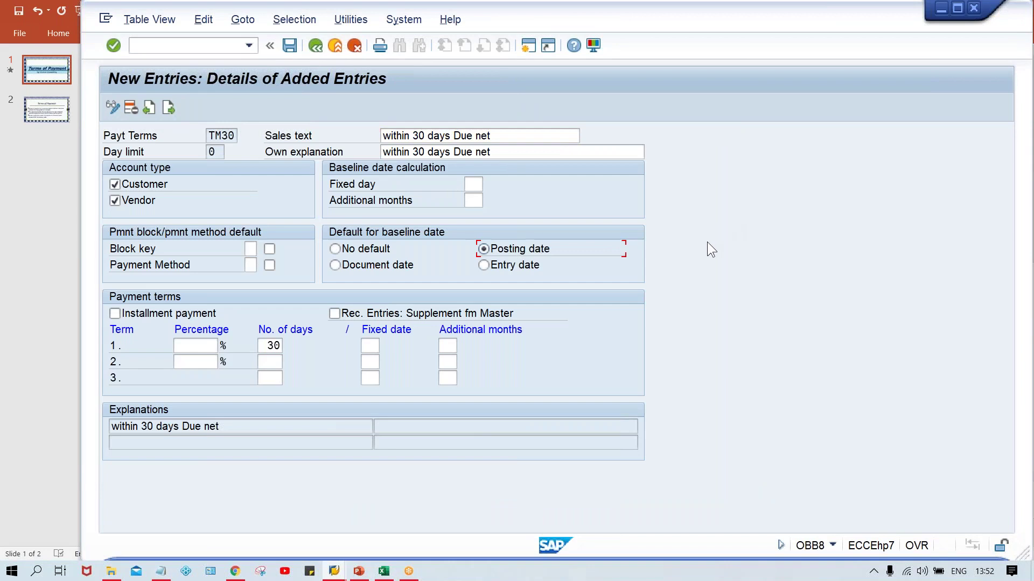
key("ctrl+s")
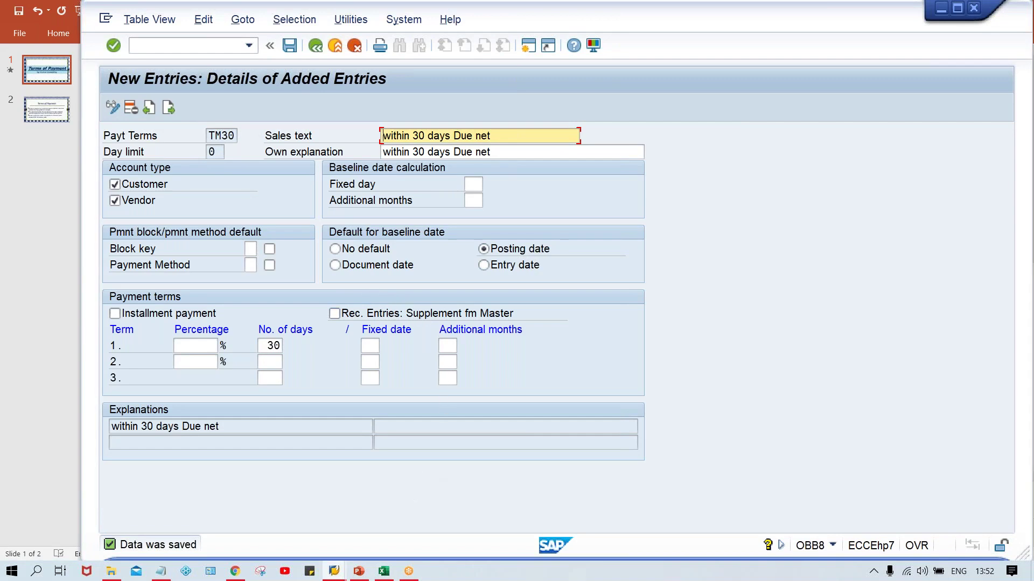
- Return to the FB60 vendor invoice session and examine its posting date and invoice date
left_click(335, 569)
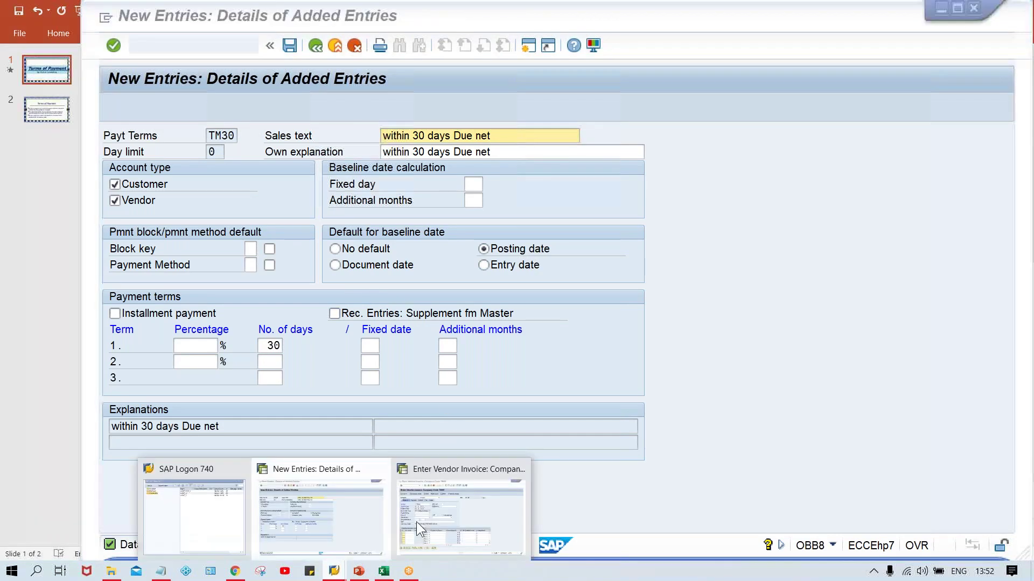
left_click(481, 519)
left_click(220, 225)
left_click_drag(216, 220, 310, 226)
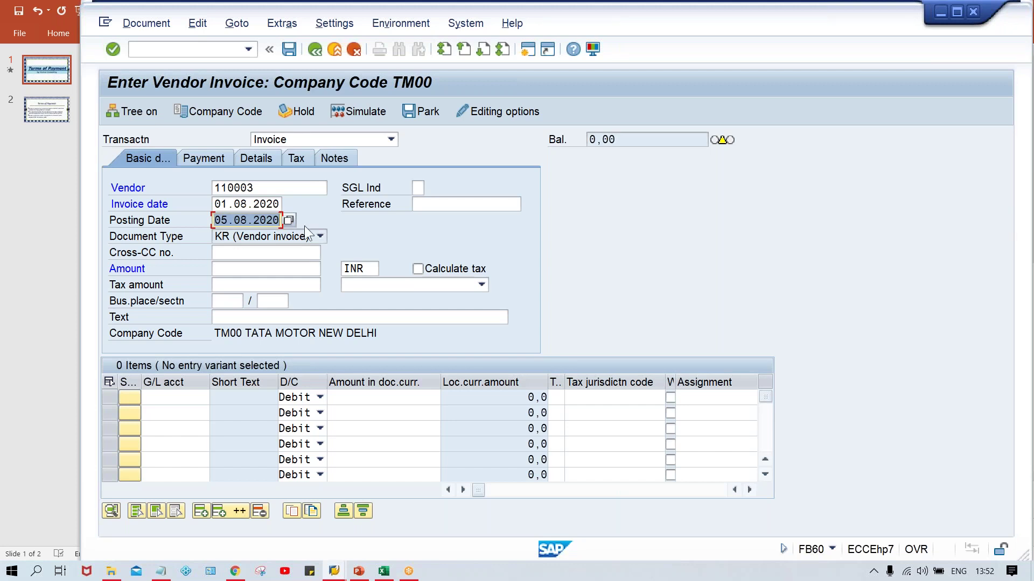
left_click(217, 204)
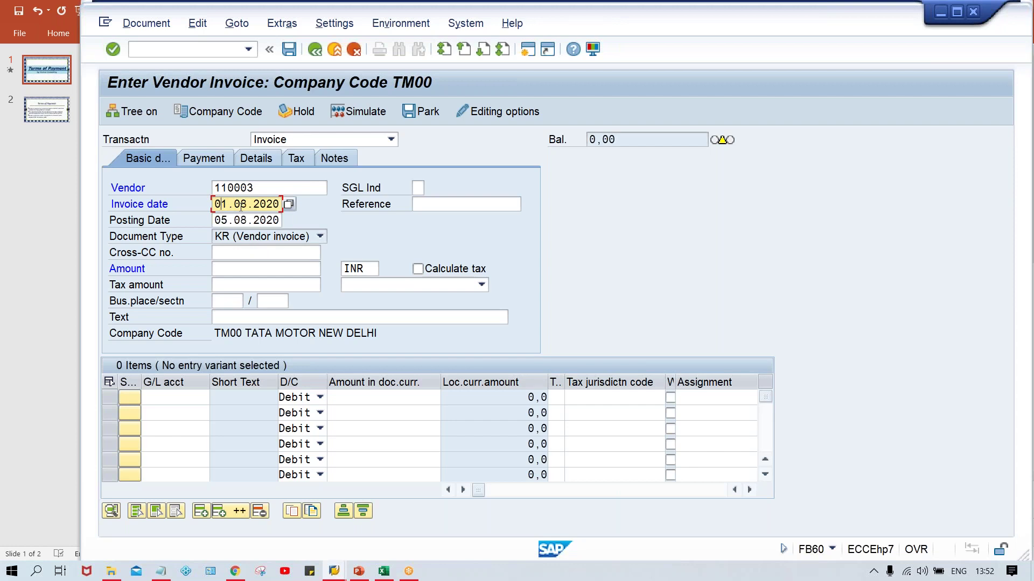
- Try Document date as TM30's baseline default in the OBB8 session, restore Posting date and save the entry
key("alt+Tab")
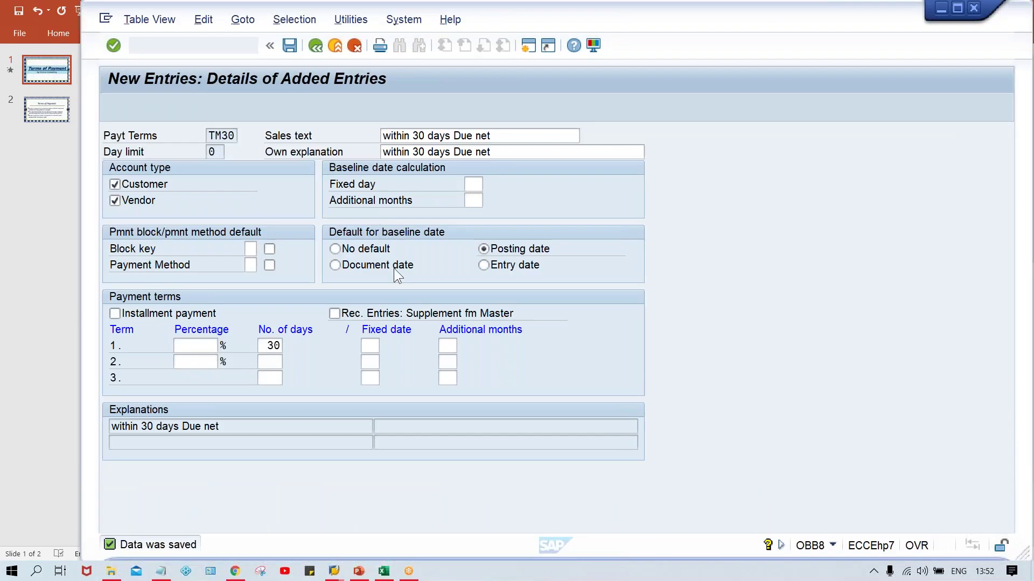
left_click(358, 266)
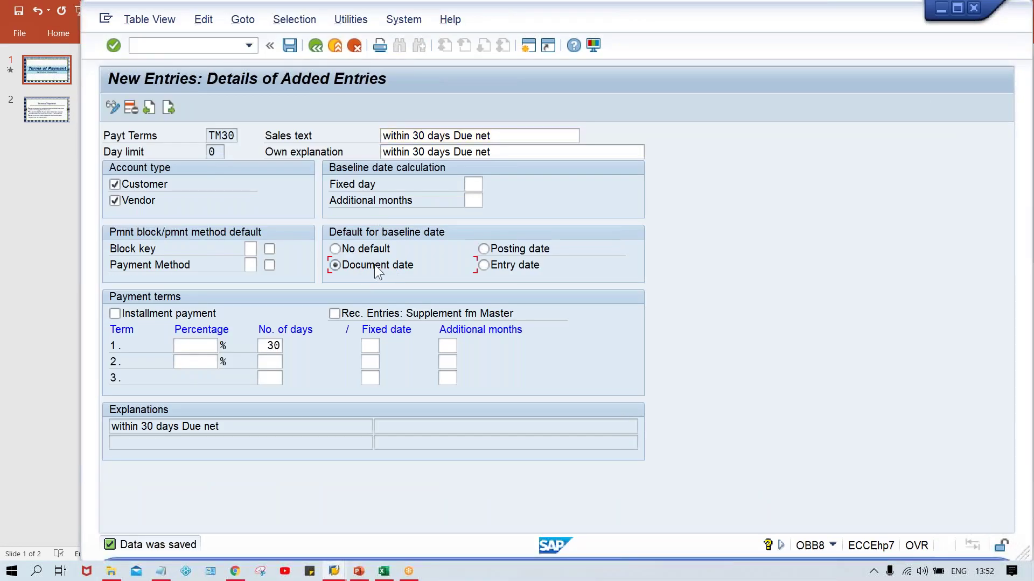
key("alt+Tab")
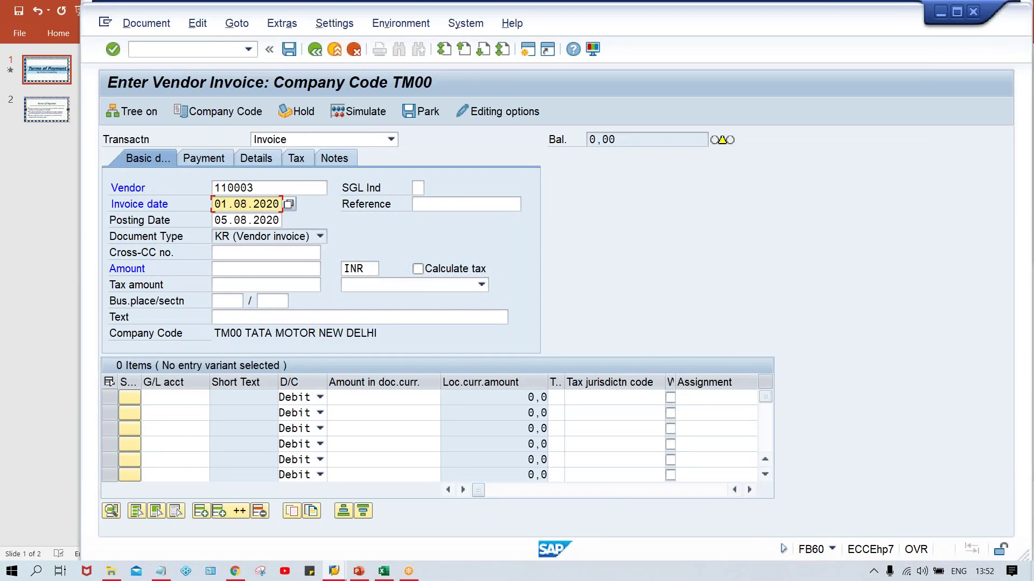
key("alt+Tab")
left_click(511, 249)
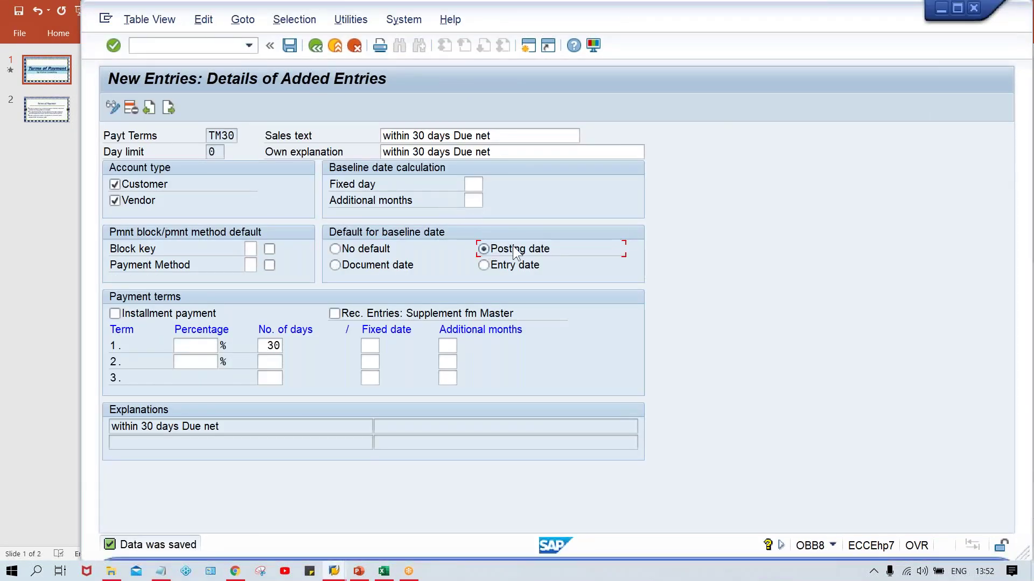
key("ctrl+s")
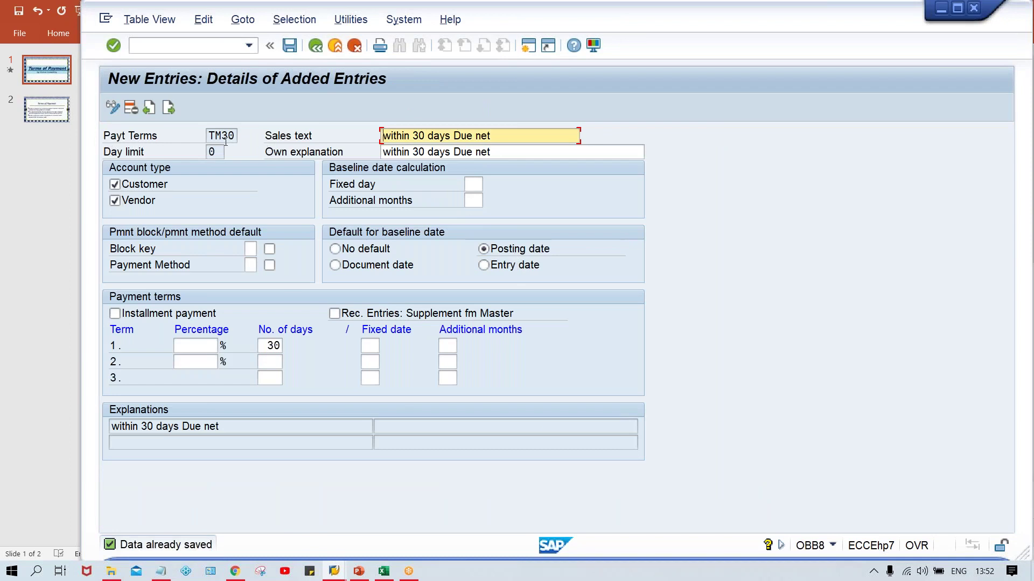
- Switch to the vendor invoice session and start transaction XK02 for changing the vendor
left_click_drag(208, 136, 250, 140)
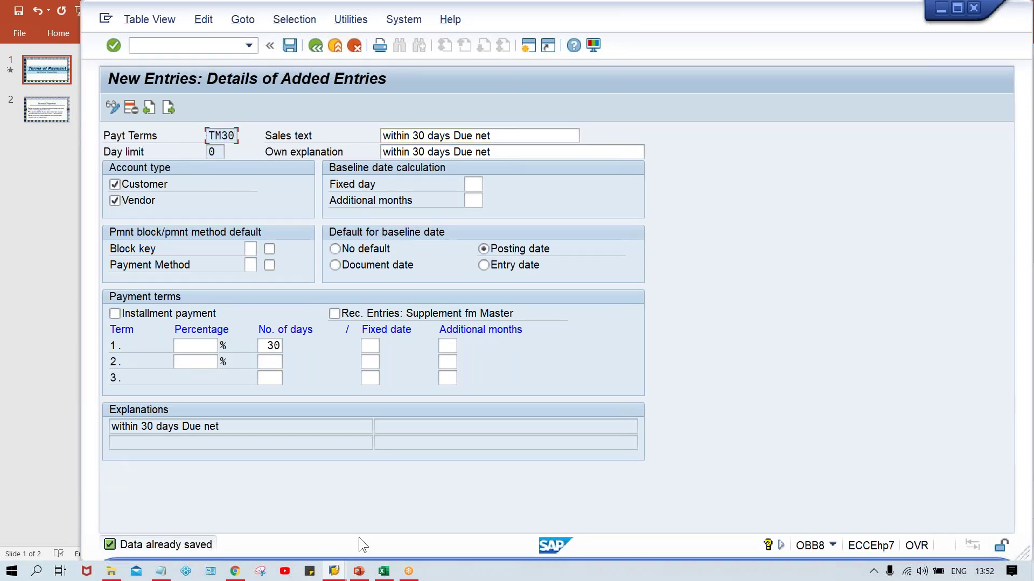
left_click(343, 571)
left_click(447, 501)
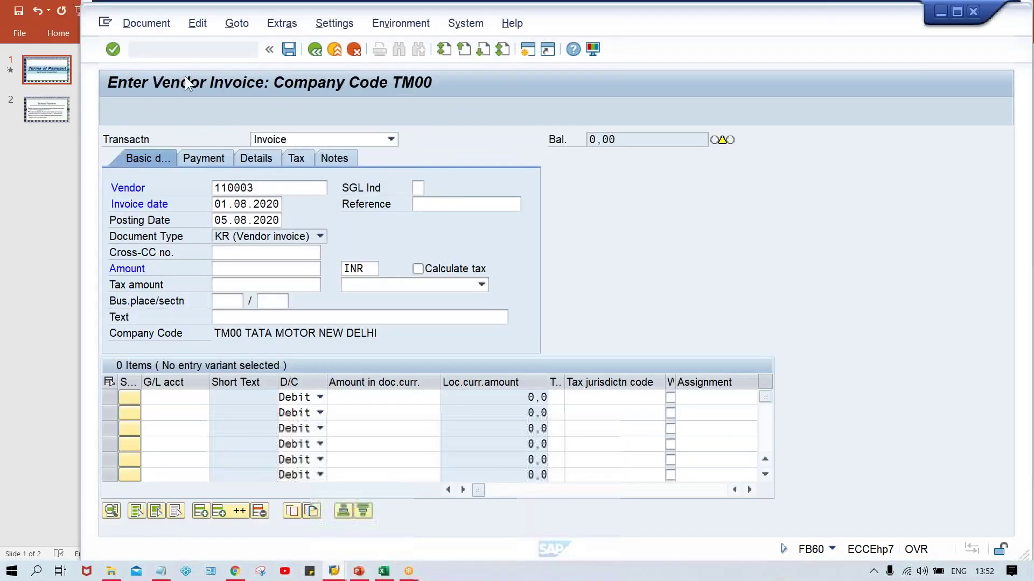
type("/")
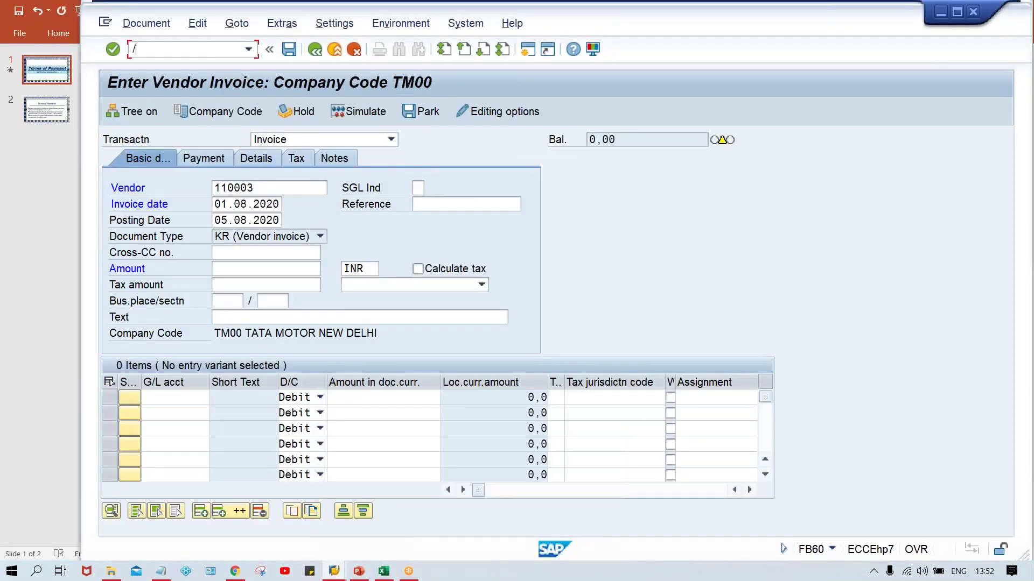
type("NXK02")
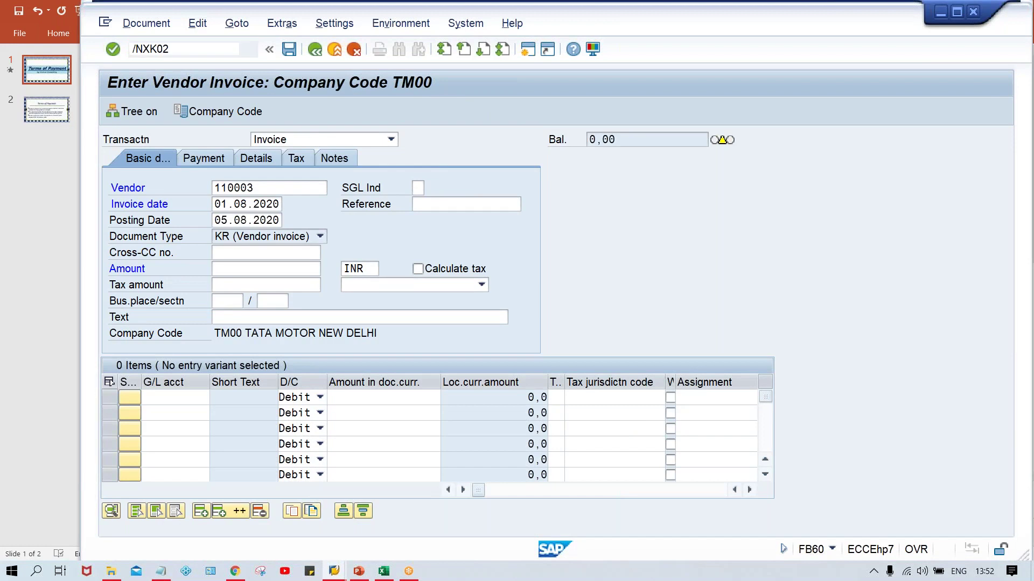
key("Return")
- Open the vendor's payment transactions in the company code data for TM00
left_click(296, 155)
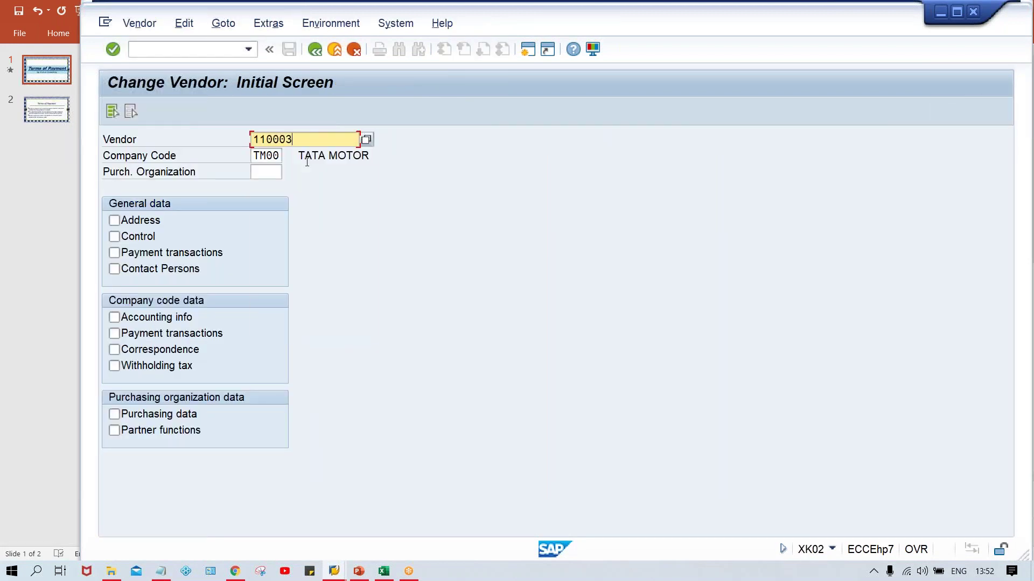
left_click(148, 333)
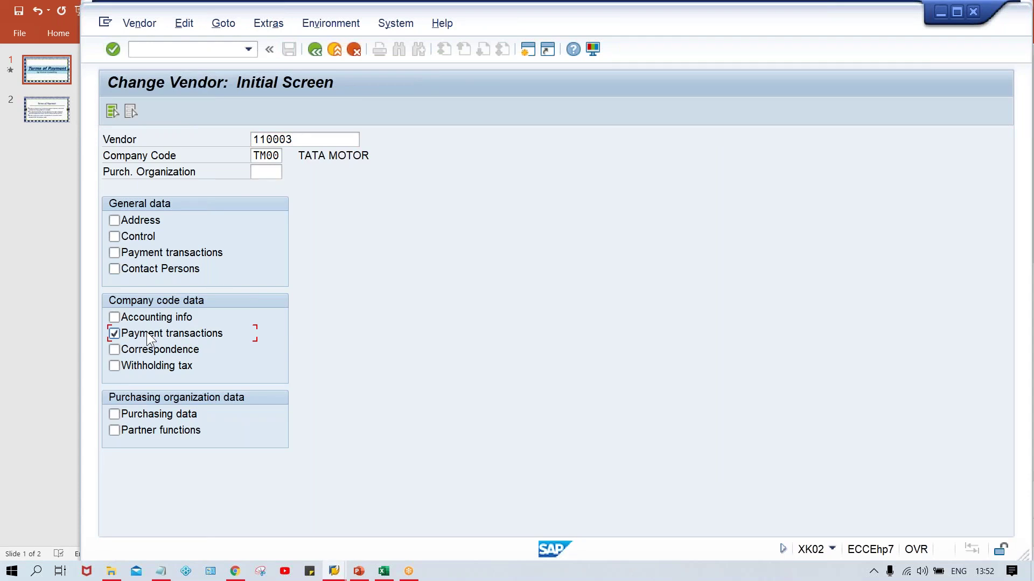
key("Return")
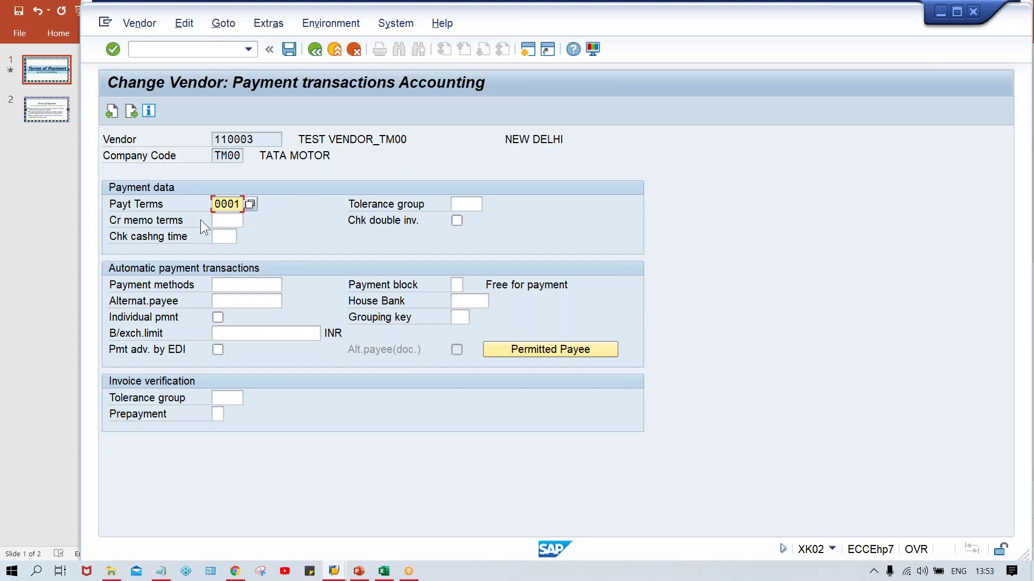
- Set the vendor's payment terms to TM30 and save the change
key("BackSpace")
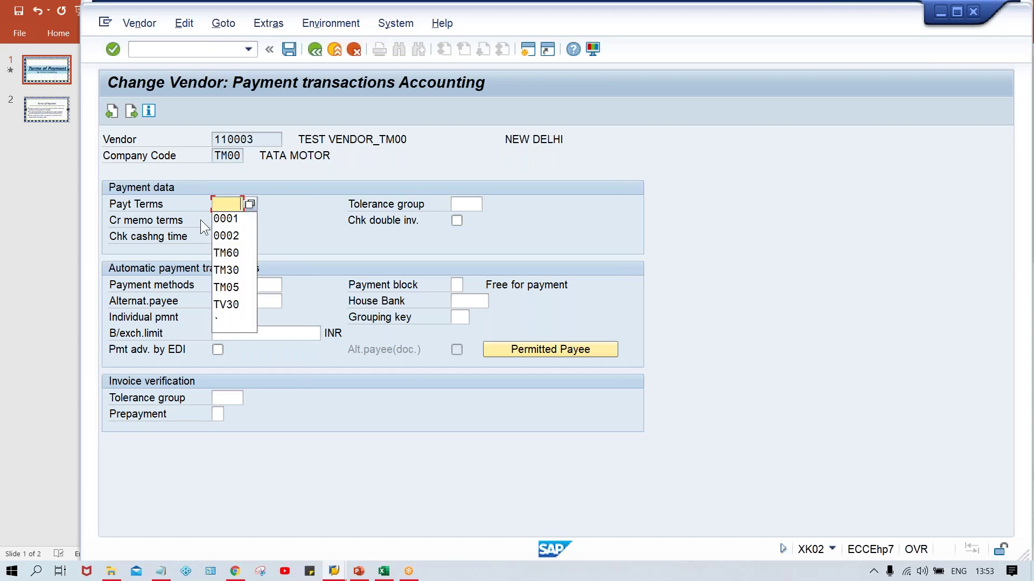
type("TM30")
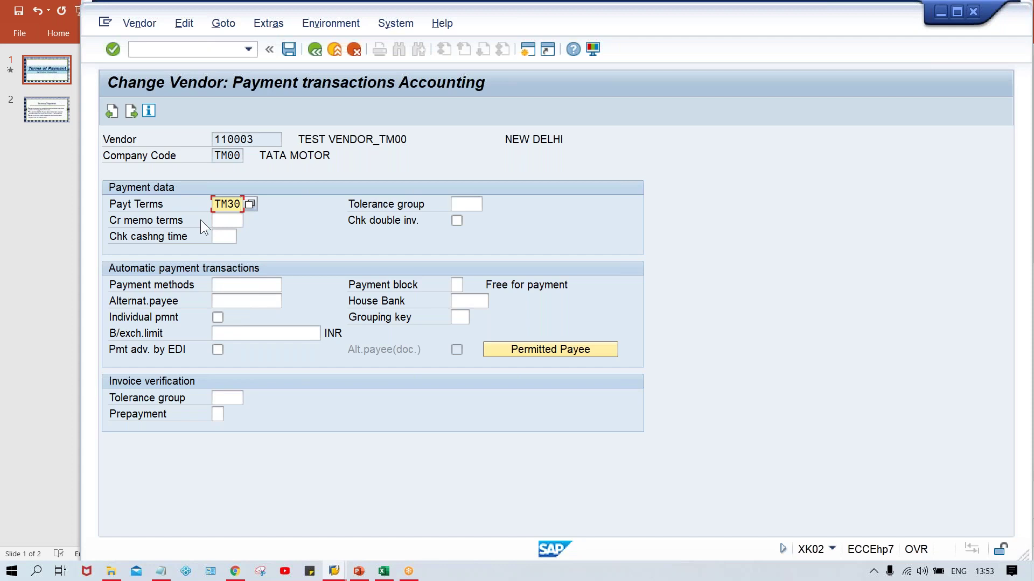
key("ctrl+s")
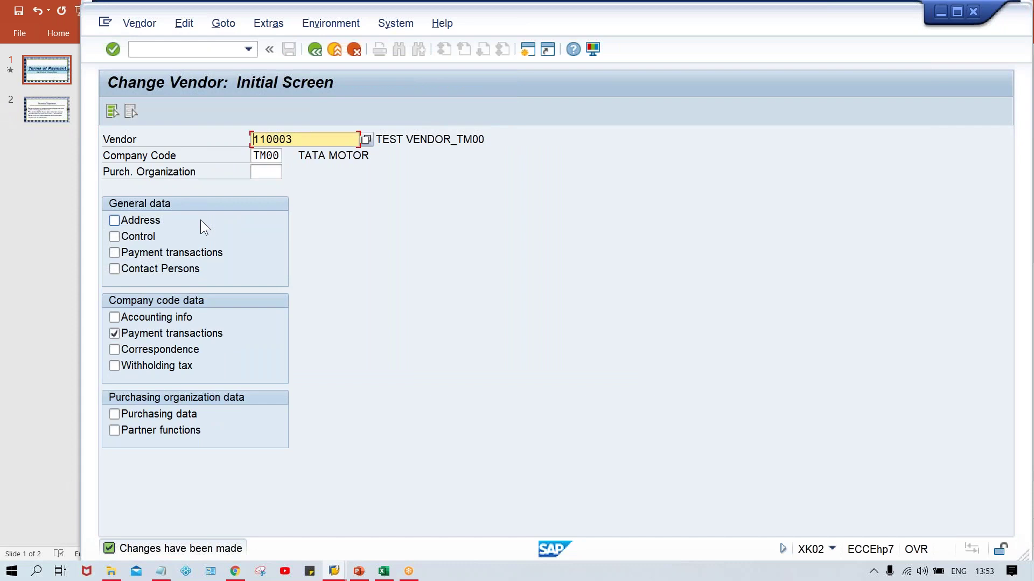
- Copy the vendor number and open a new FB60 vendor invoice for company code TM00
left_click_drag(309, 139, 215, 145)
key("ctrl+c")
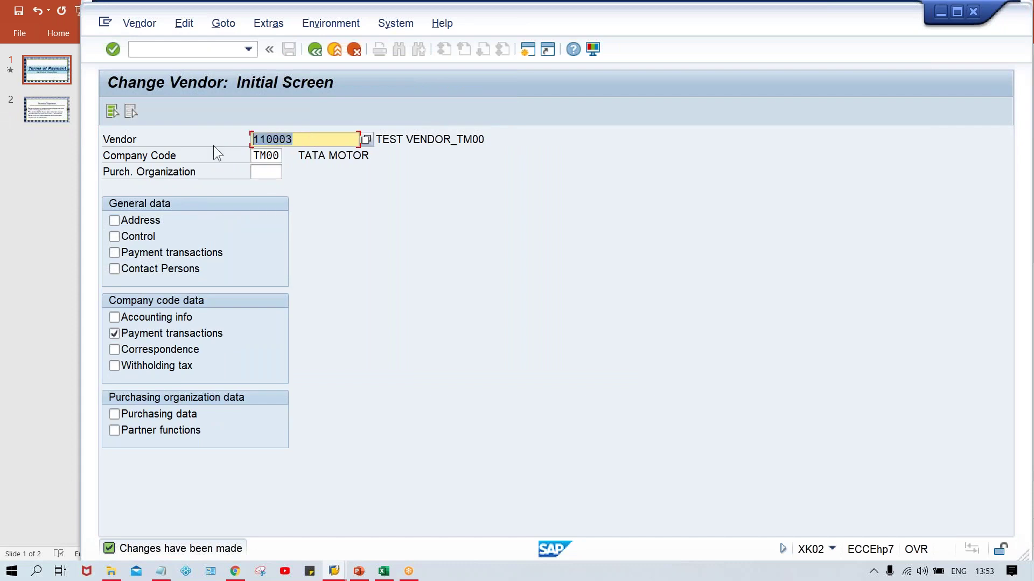
left_click(214, 172)
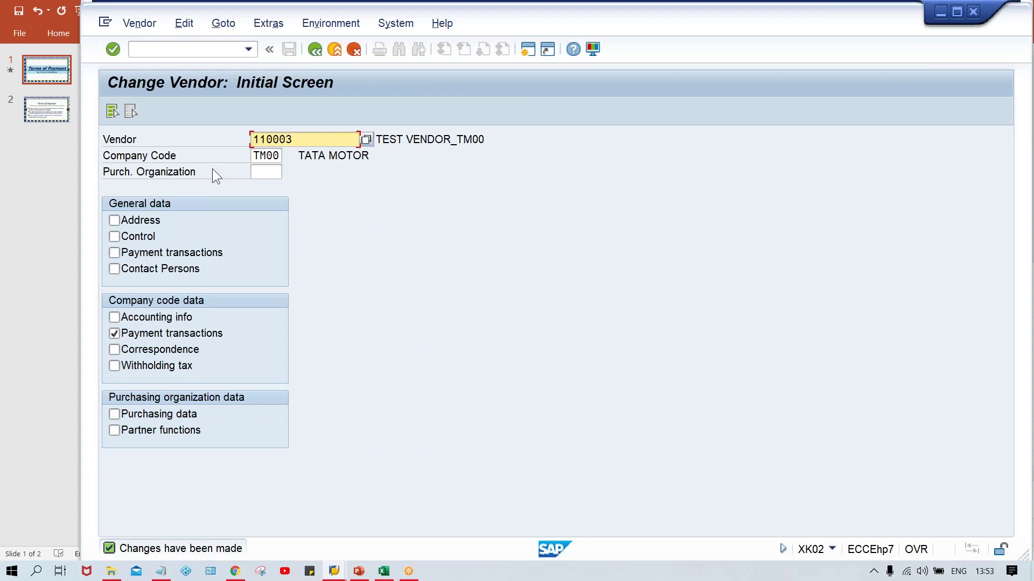
left_click(185, 50)
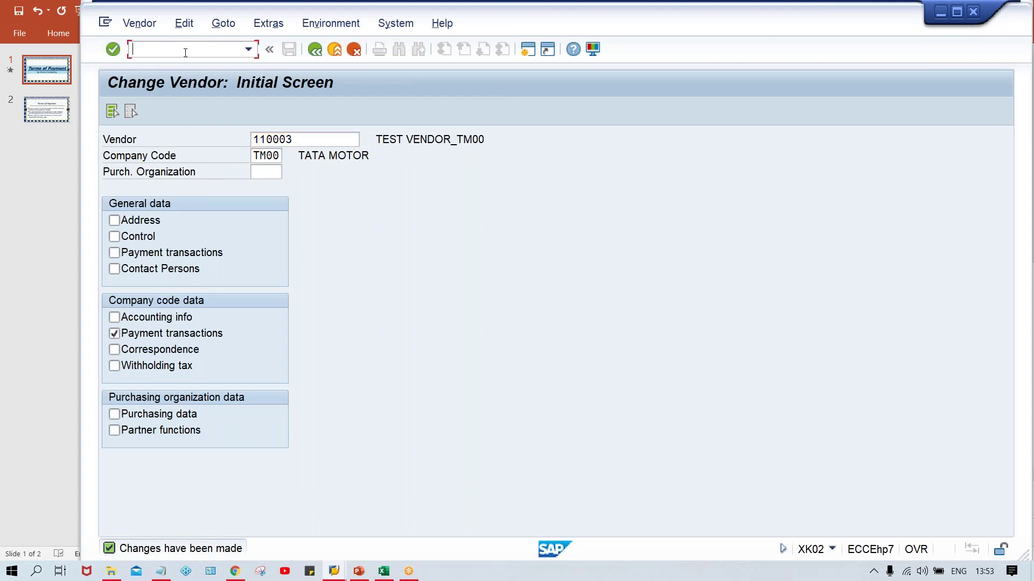
type("/NFB60")
key("Return")
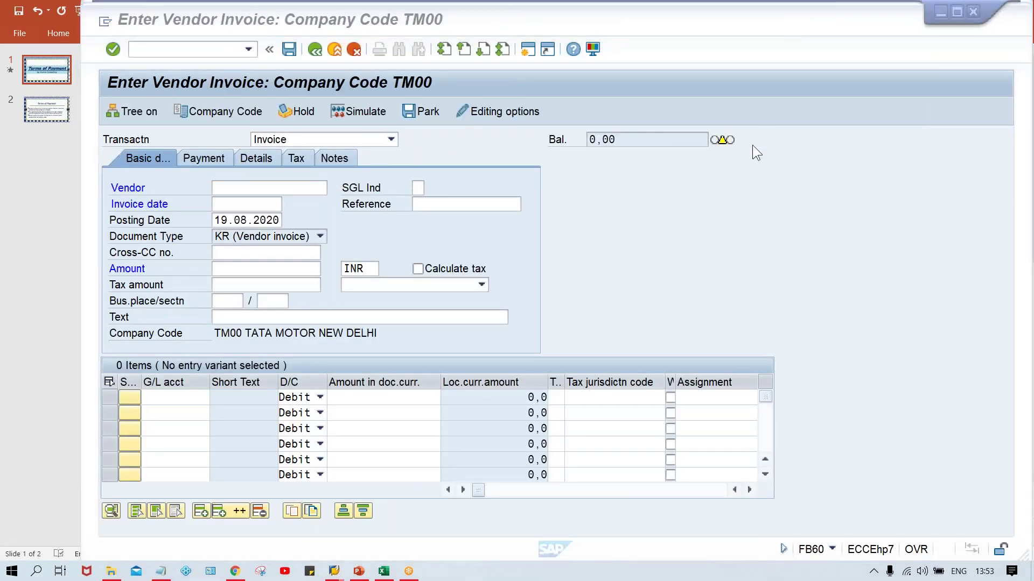
- Fill in the suggested vendor number and enter 15.08.2020 as the invoice date
left_click(248, 189)
left_click(237, 201)
key("Tab")
key("Tab")
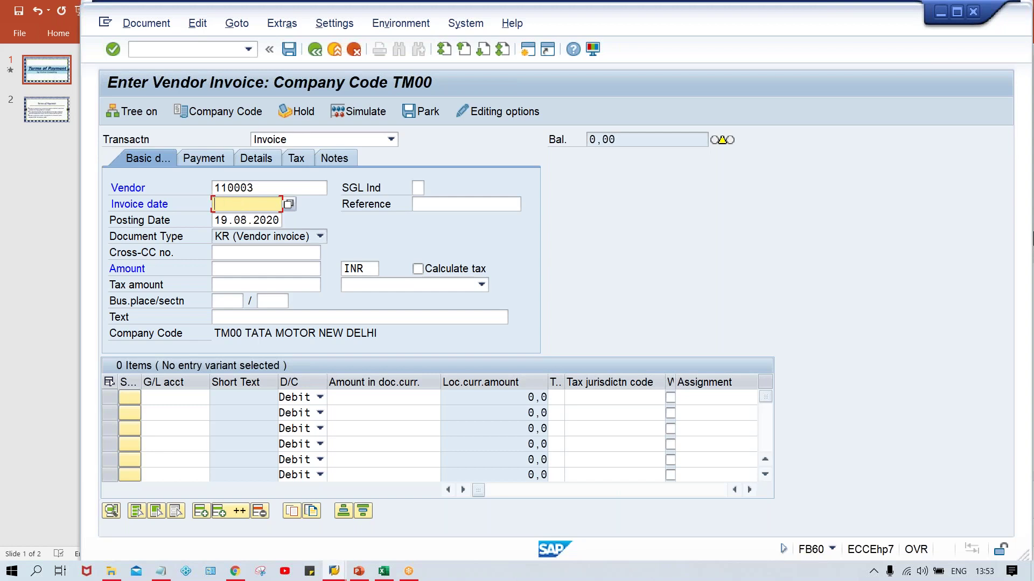
type("15.0")
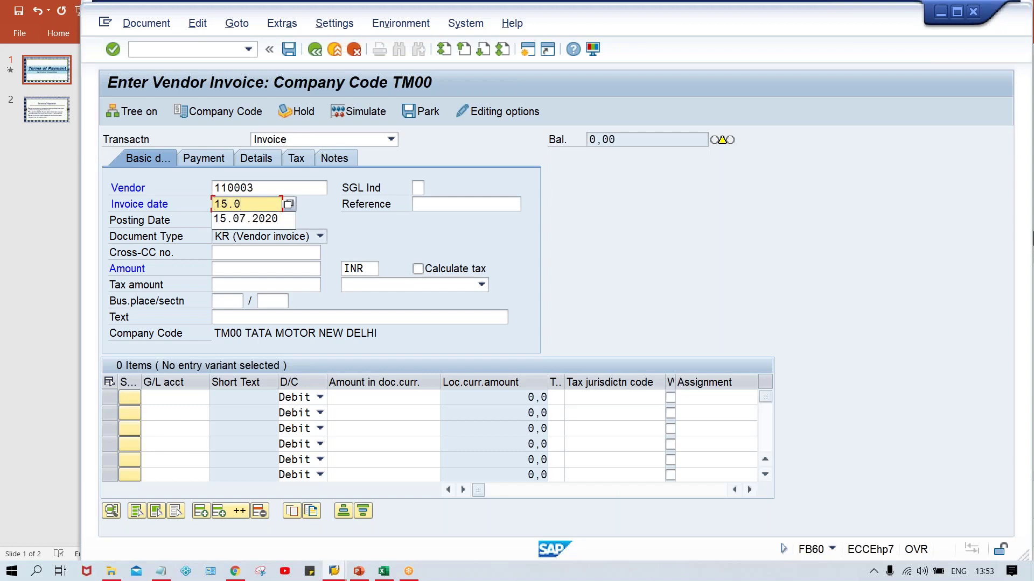
type("8.2020")
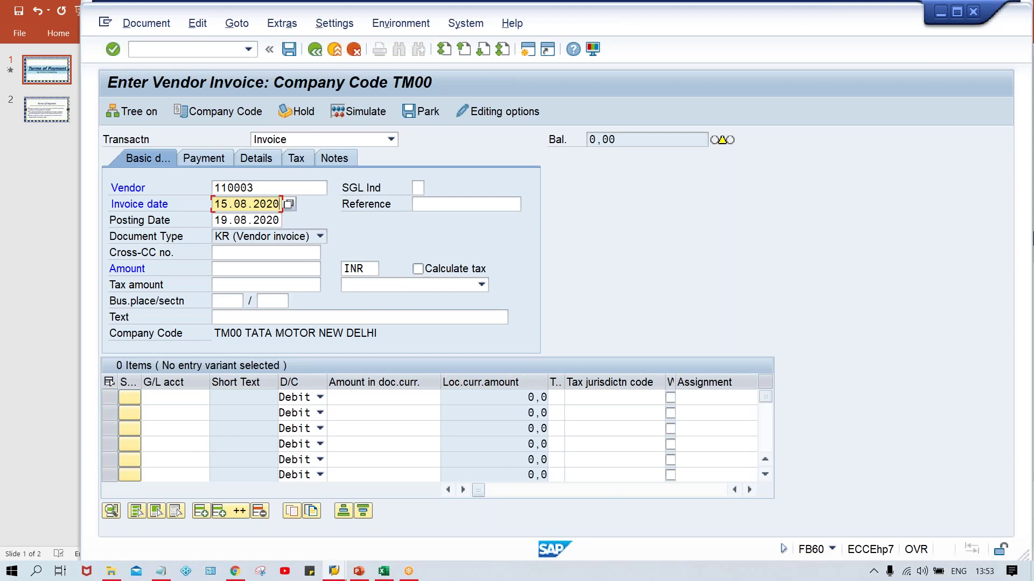
left_click(266, 268)
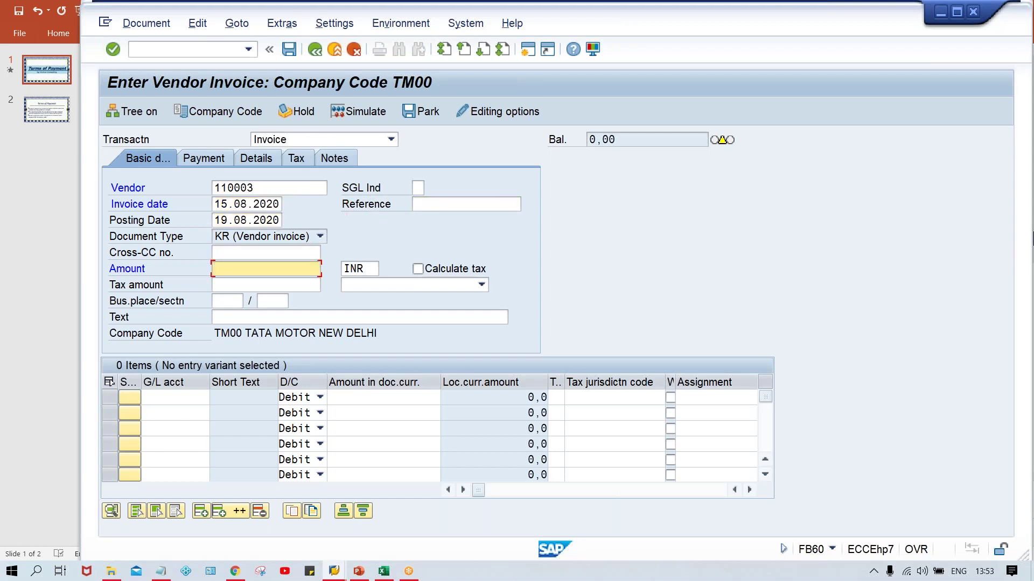
- Enter an invoice amount of 5000 and add a debit line of 5000 on G/L account 4000
type("5000")
key("Return")
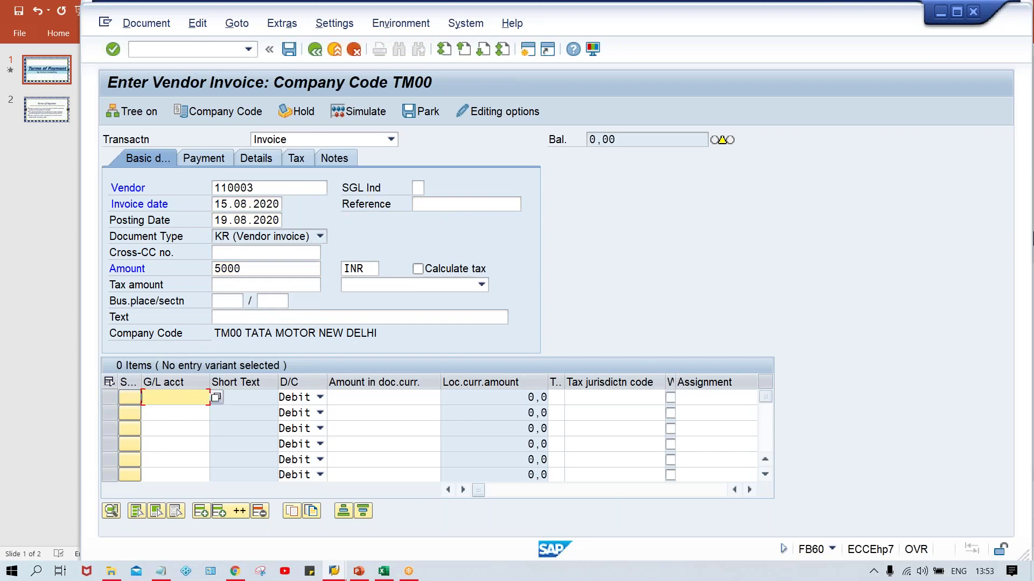
type("4")
key("Down")
key("Tab")
key("Tab")
type("5000")
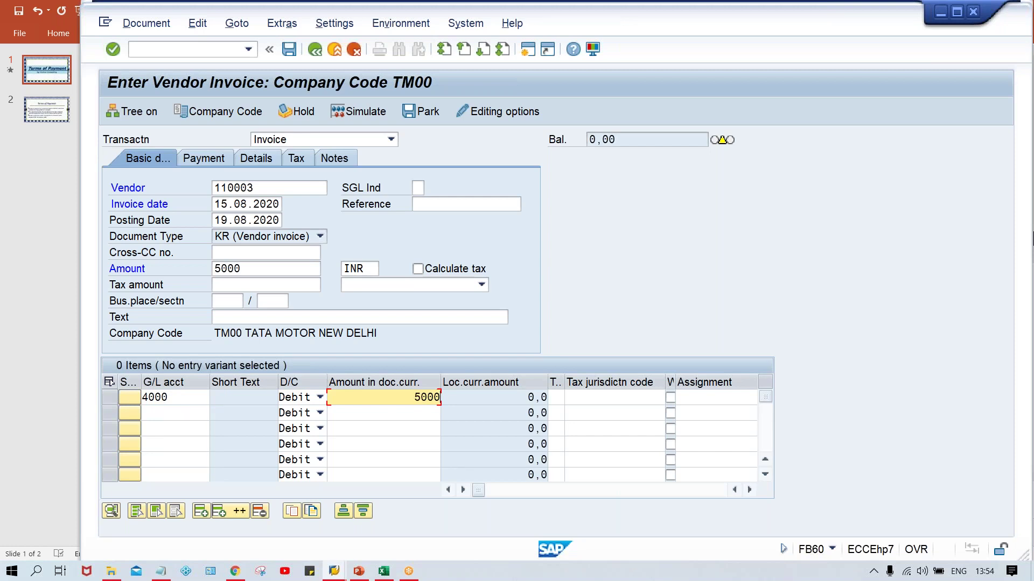
key("Return")
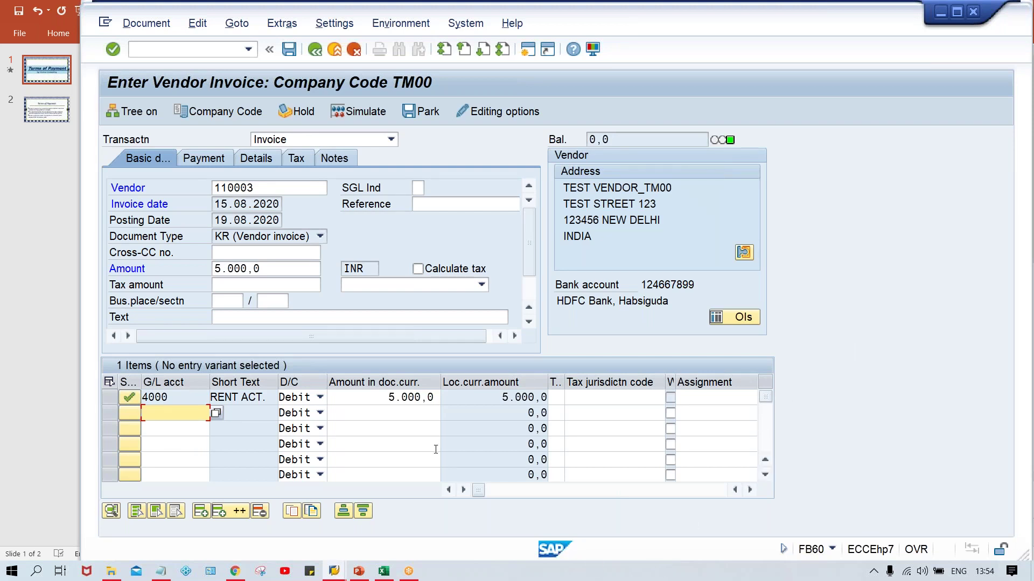
- Check the invoice's posting date, switch to the Excel sheet and set the posting date in G13 to 19.08.2020
left_click_drag(214, 220, 300, 216)
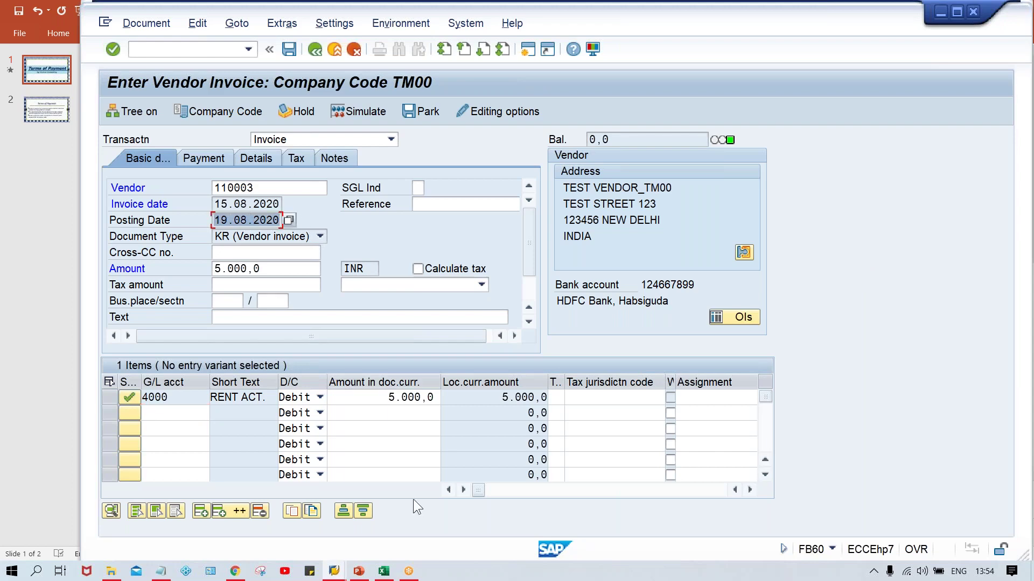
key("alt+Tab")
key("Tab")
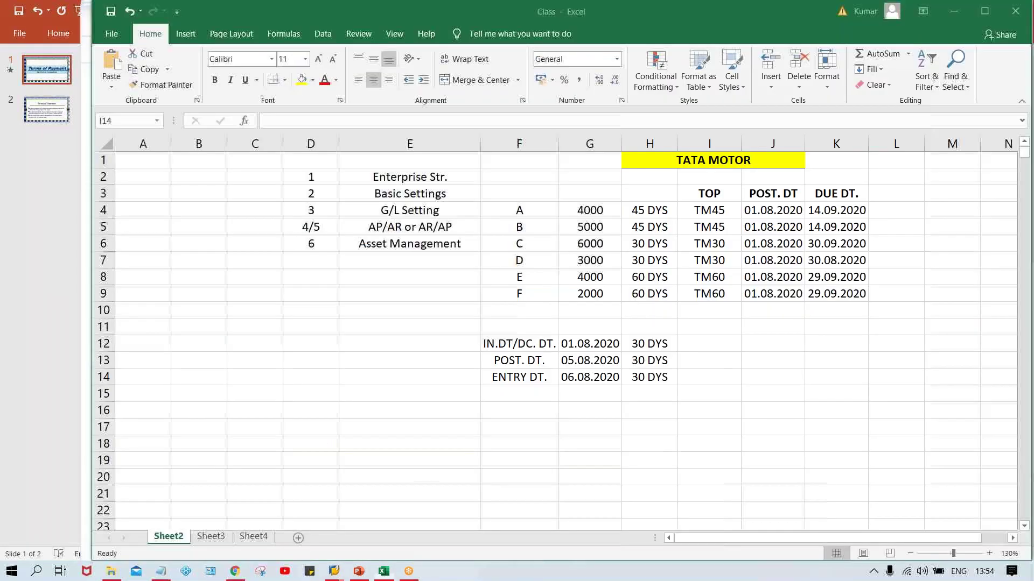
left_click(590, 358)
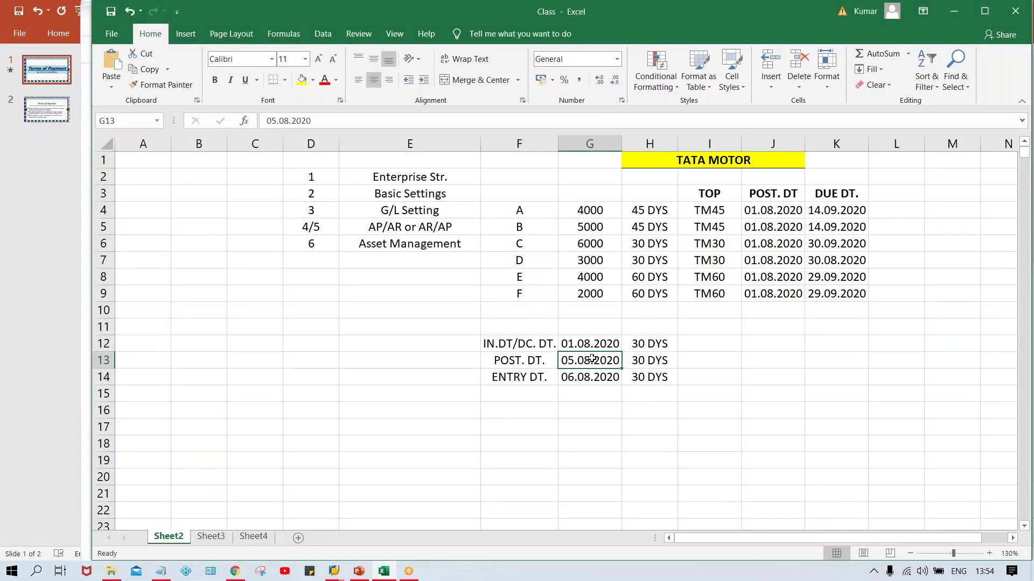
left_click(570, 338)
left_click(576, 357)
key("ctrl+v")
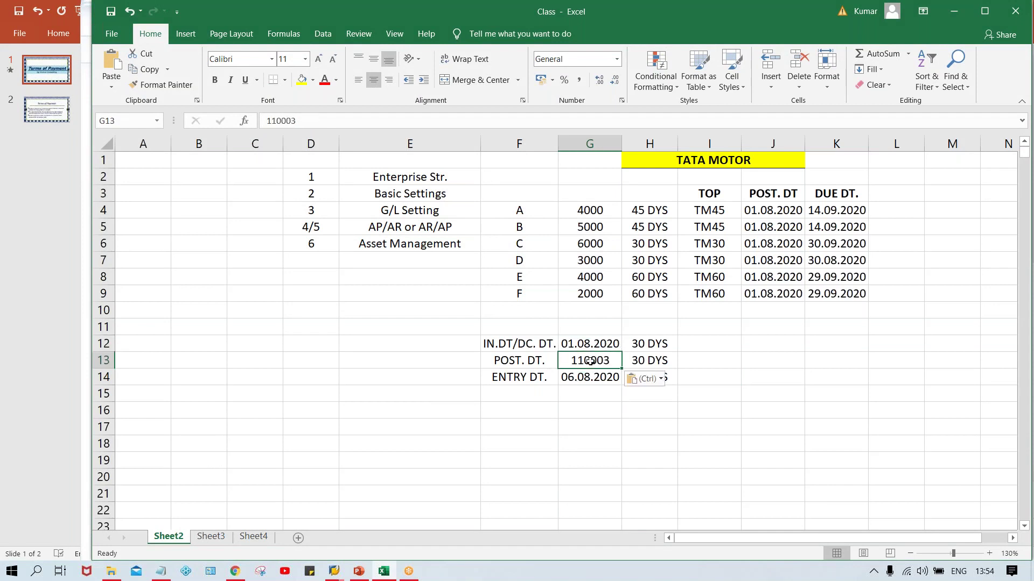
type("19.08.")
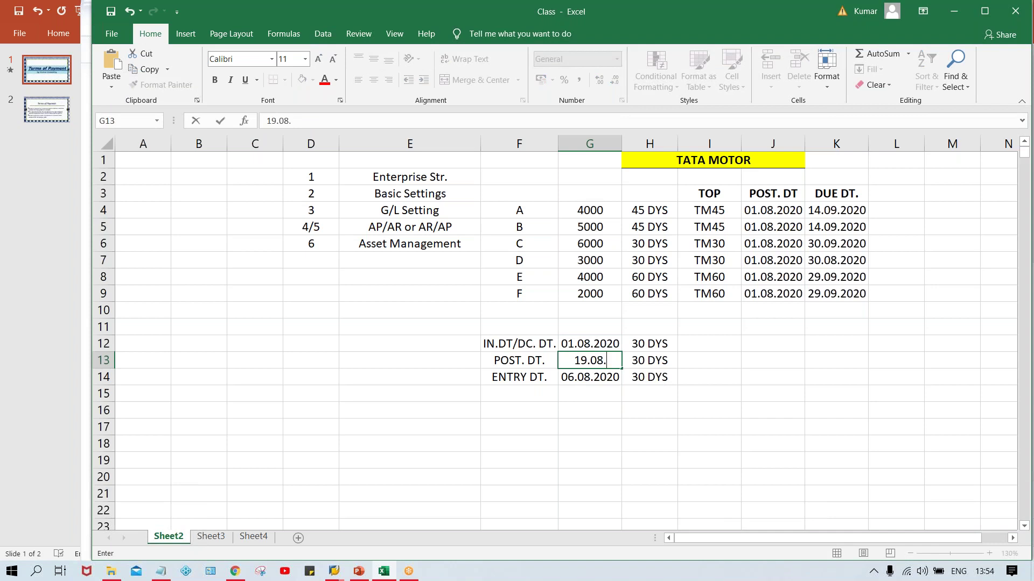
type("20202")
key("Tab")
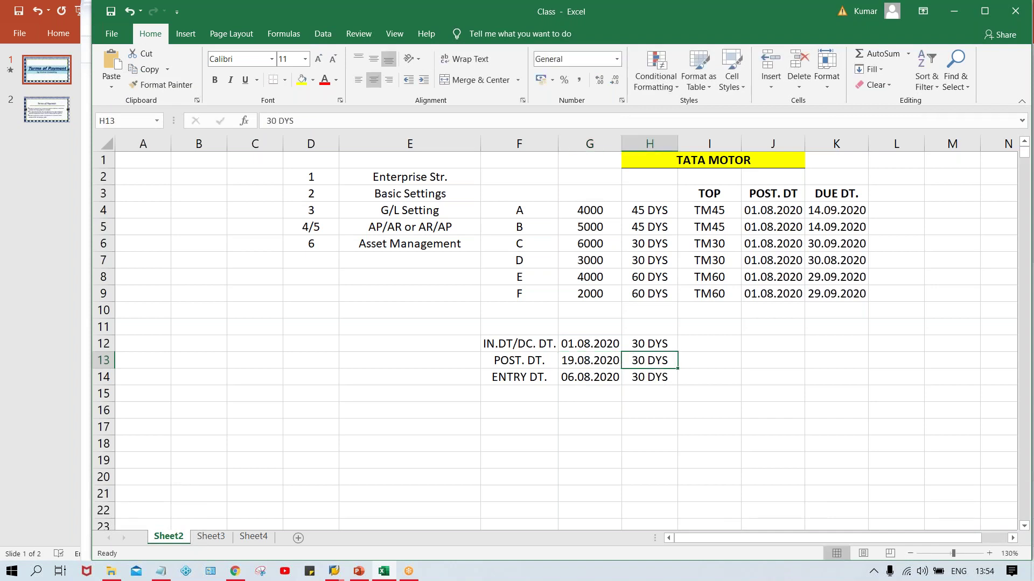
- Set the invoice/document date in G12 to 15.08.2020
left_click(570, 347)
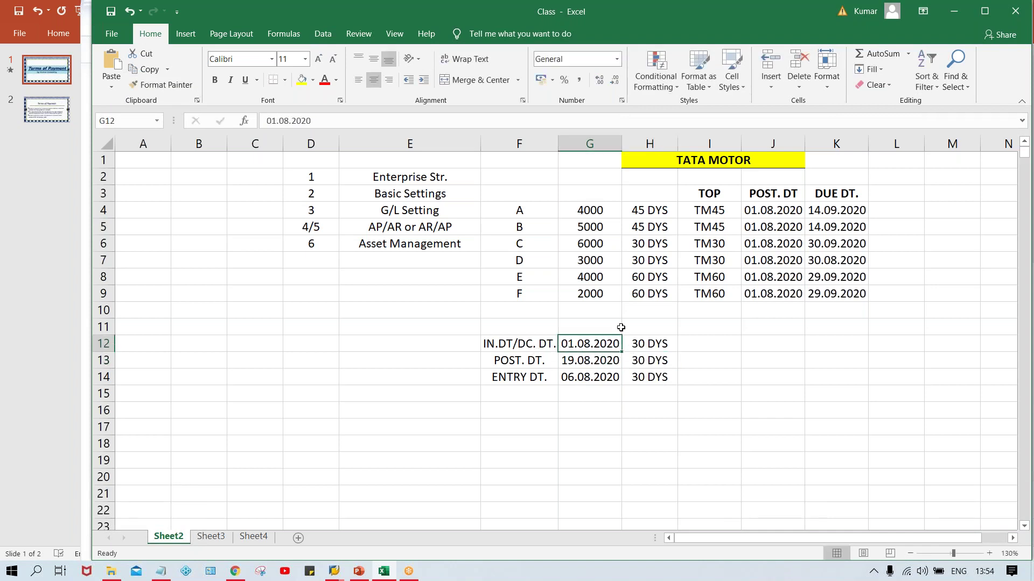
type("15.08.2020")
key("Tab")
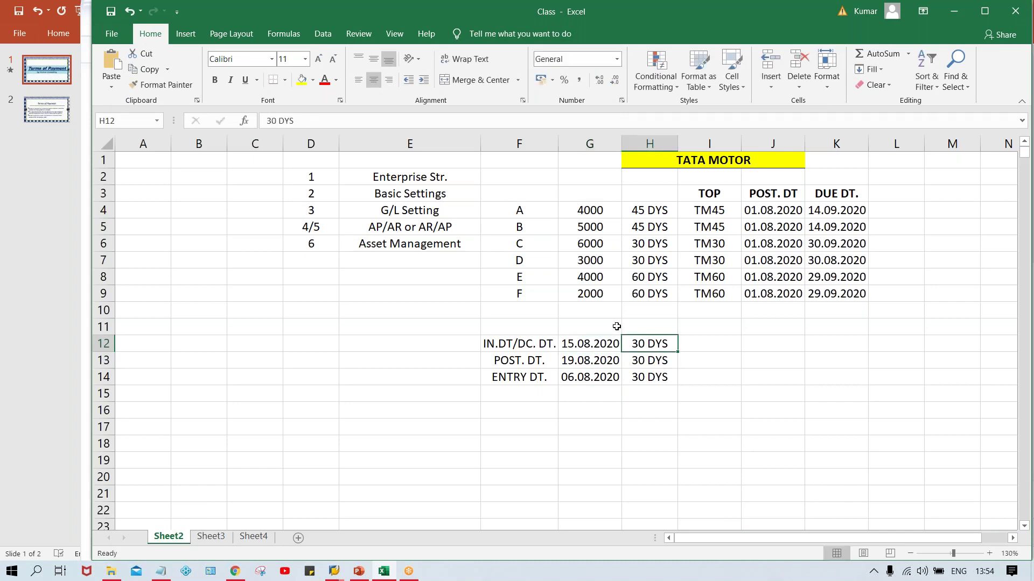
- Clear the date and the number of days in the entry date row
left_click(590, 374)
key("Delete")
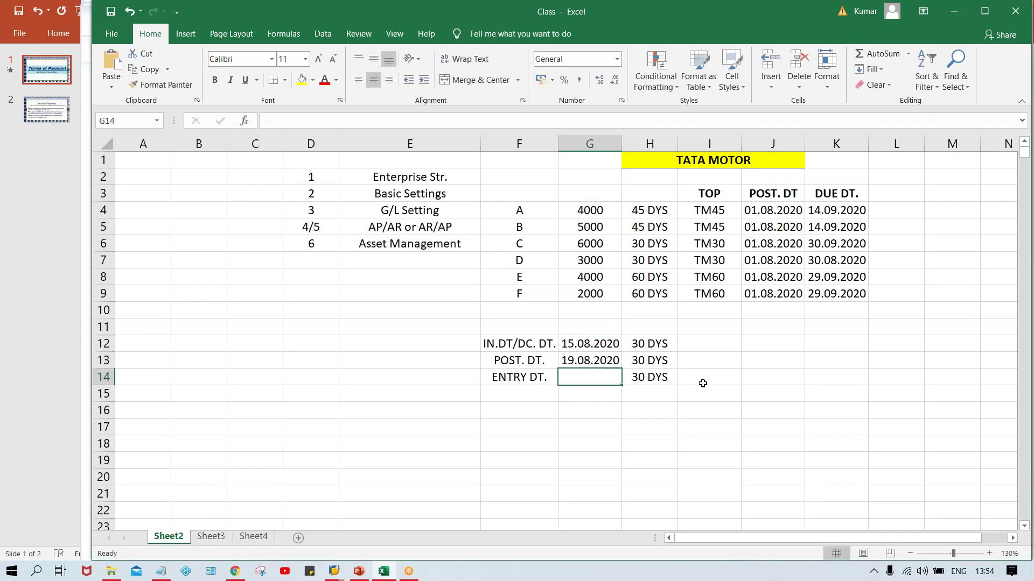
left_click(644, 370)
left_click(646, 393)
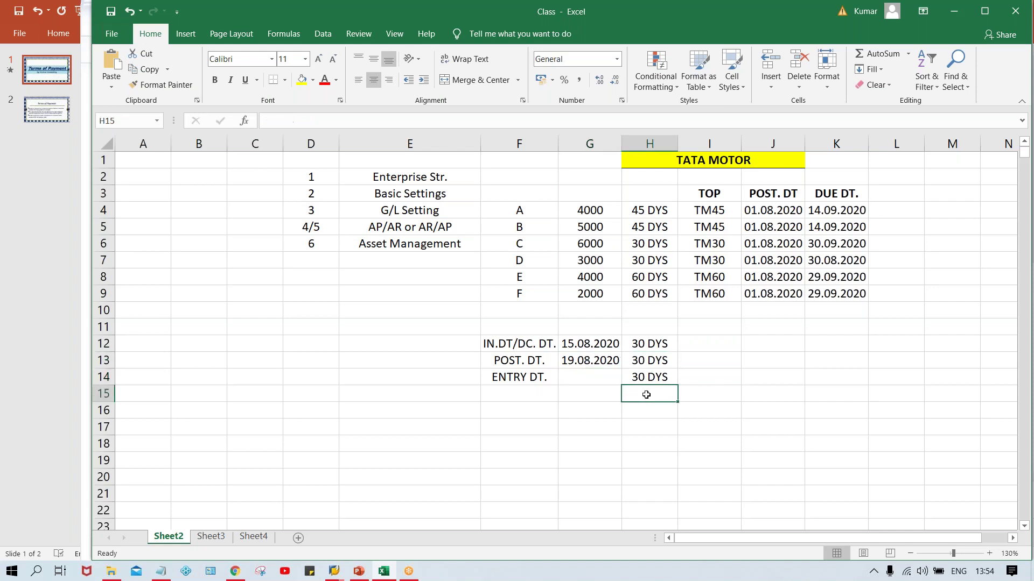
left_click(658, 374)
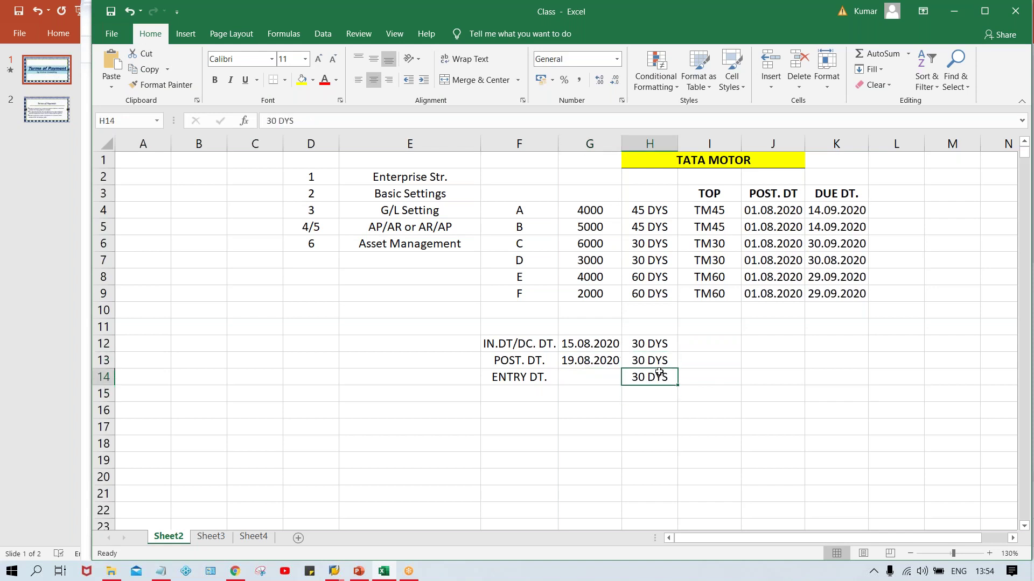
key("Delete")
- Switch to SAP and review the number of days and the default baseline date of payment term TM30 in OBB8
key("alt+Tab")
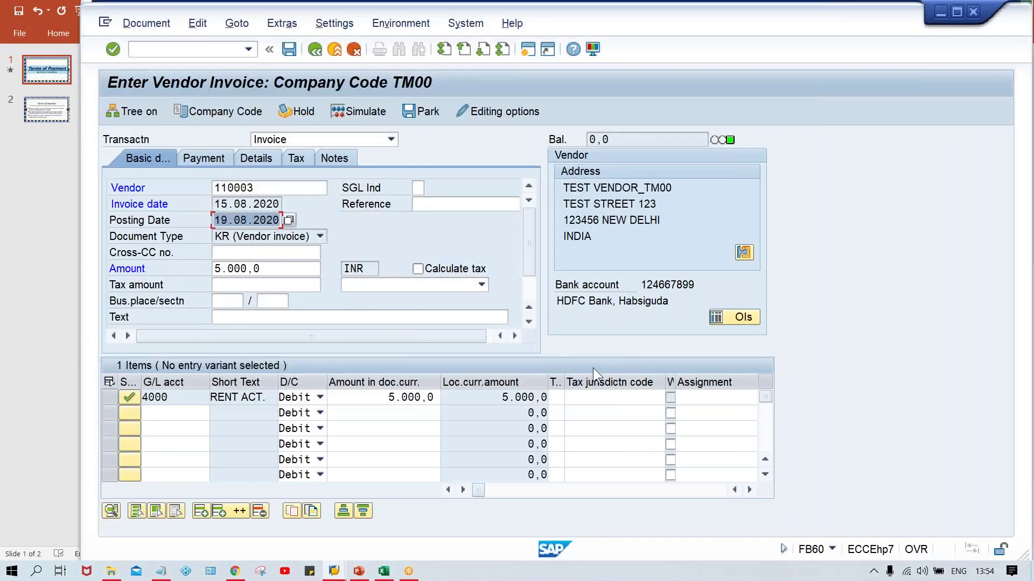
key("shift+Tab")
key("shift+Tab")
key("shift+Tab")
key("shift+Tab")
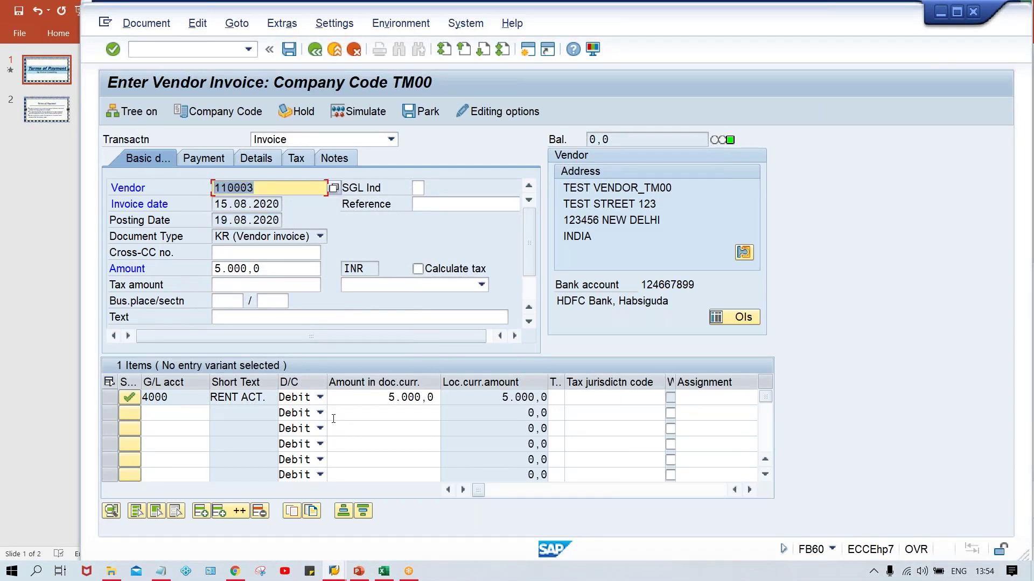
left_click(333, 566)
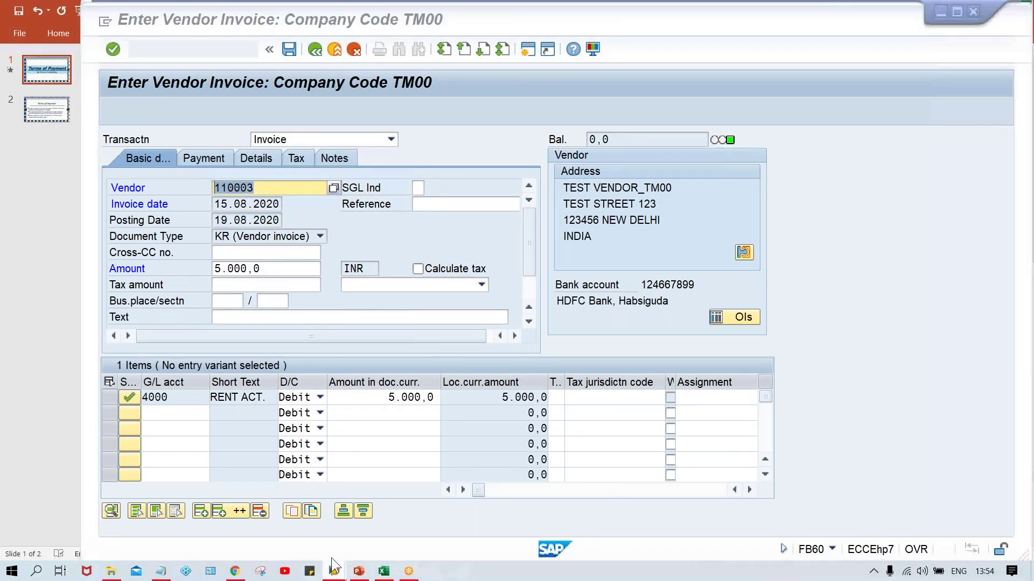
left_click(318, 517)
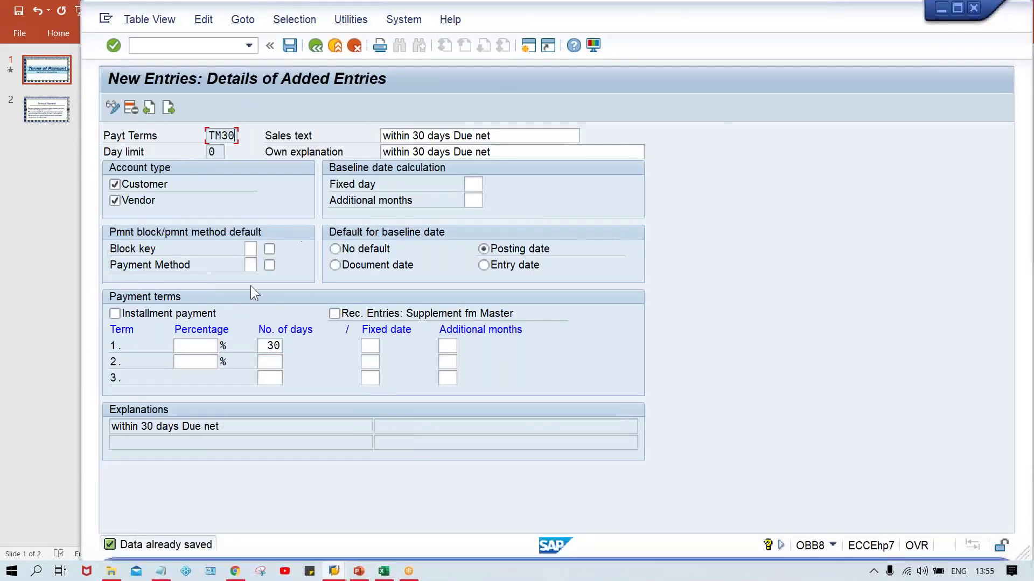
double_click(268, 346)
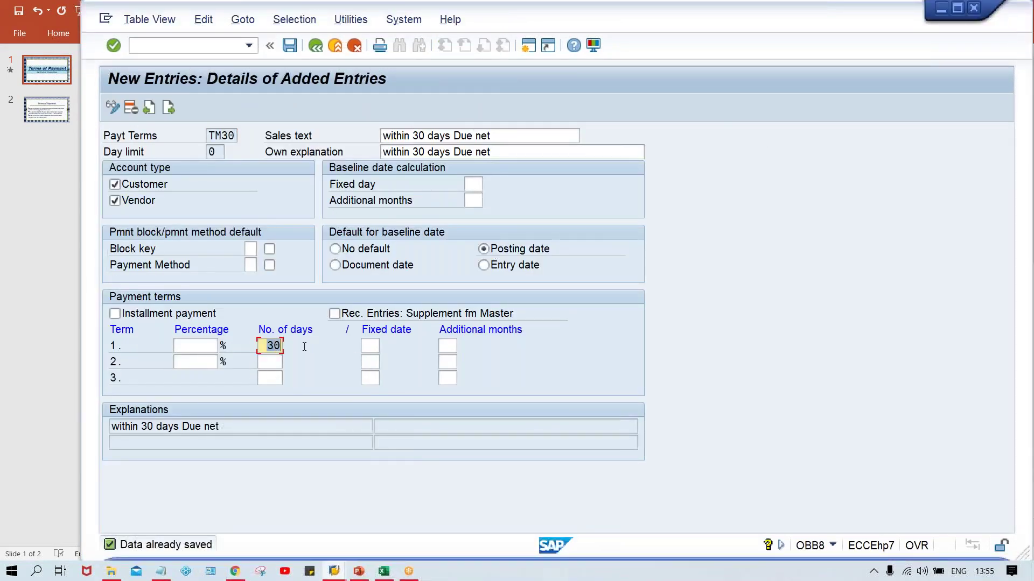
left_click(500, 249)
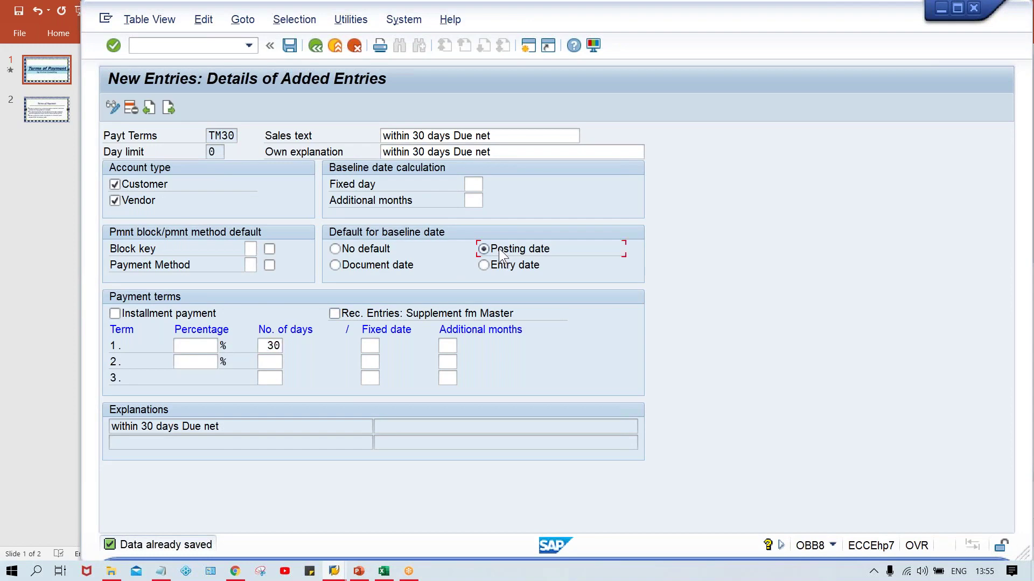
- Switch to the Excel sheet and enter 18.09.2020 as the due date in I13 of the posting date row
key("alt+Tab")
left_click(578, 260)
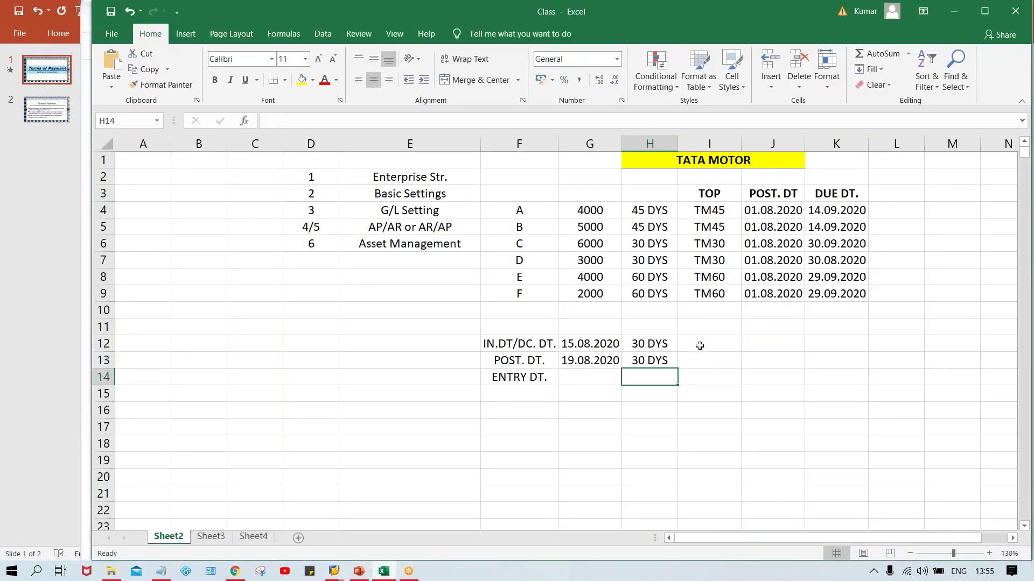
left_click(572, 361)
left_click(708, 361)
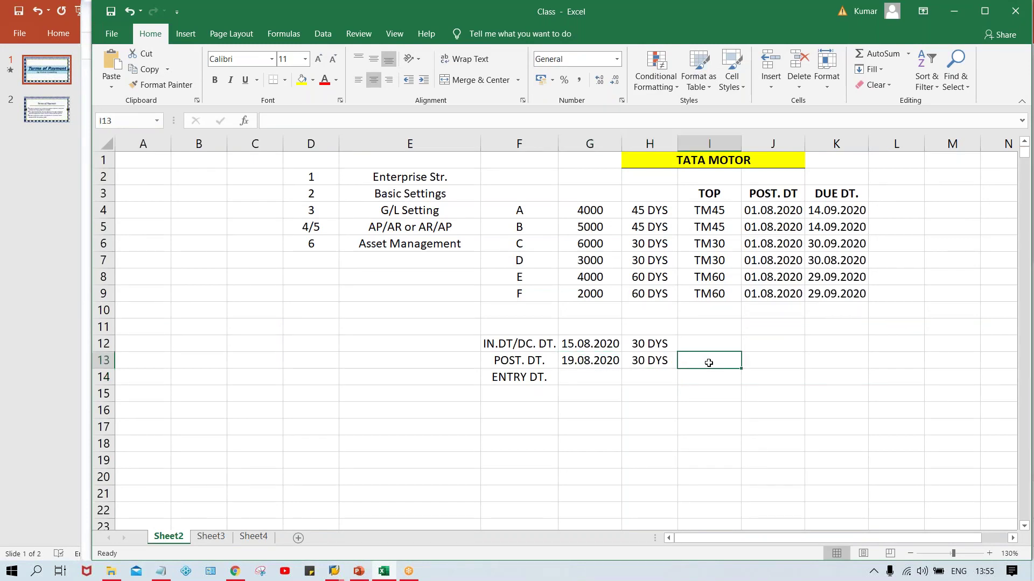
type("18")
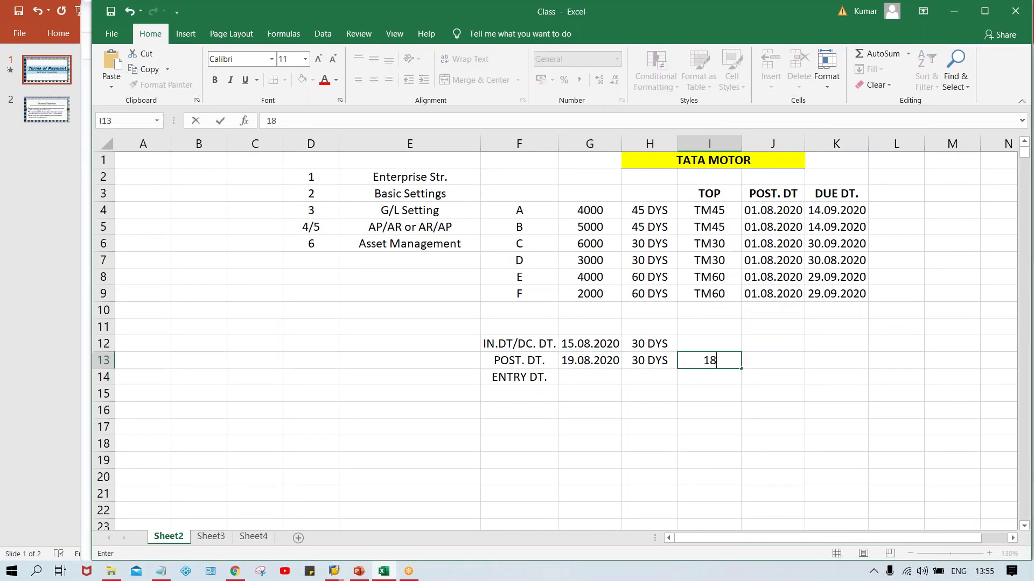
type(".09.2020")
key("Return")
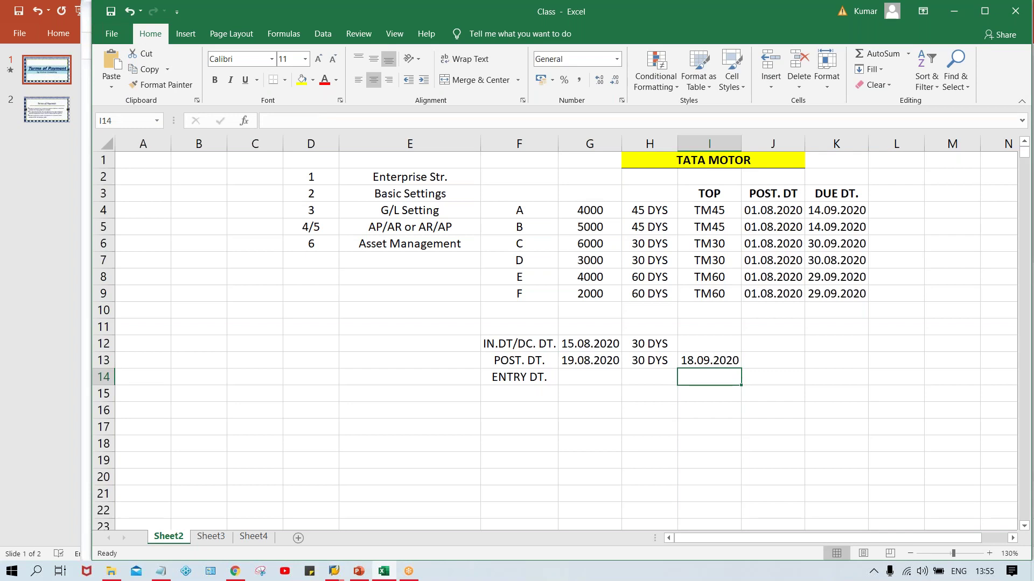
left_click(709, 360)
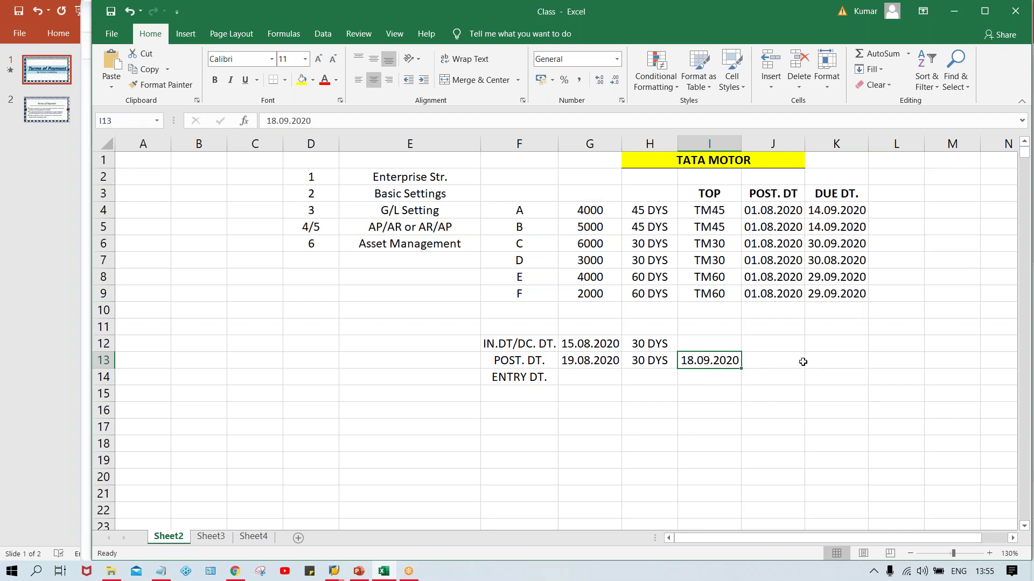
- Switch to the FB60 vendor invoice in SAP and compare its payment baseline date with the posting date
key("alt+Tab")
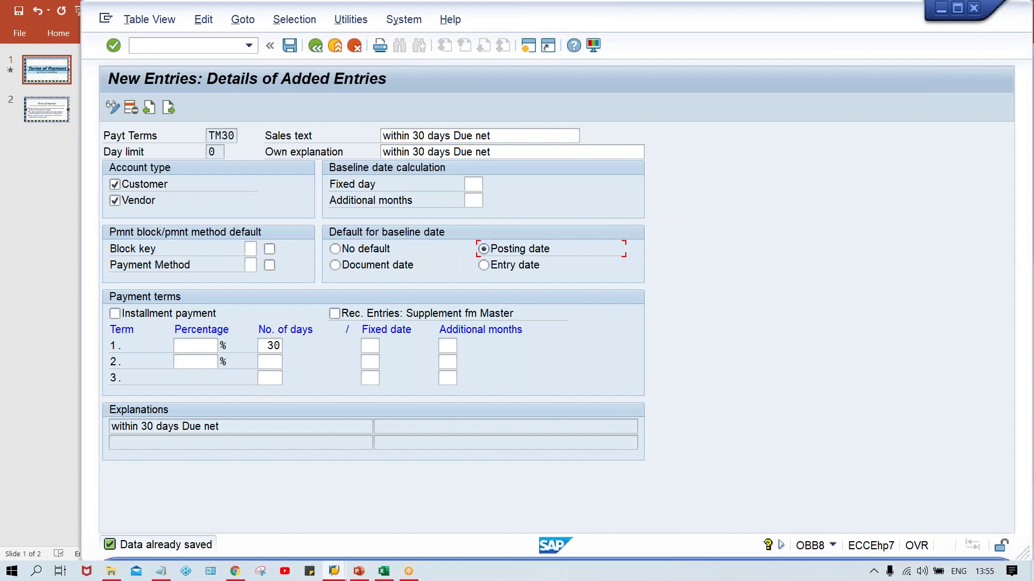
left_click(334, 571)
left_click(433, 541)
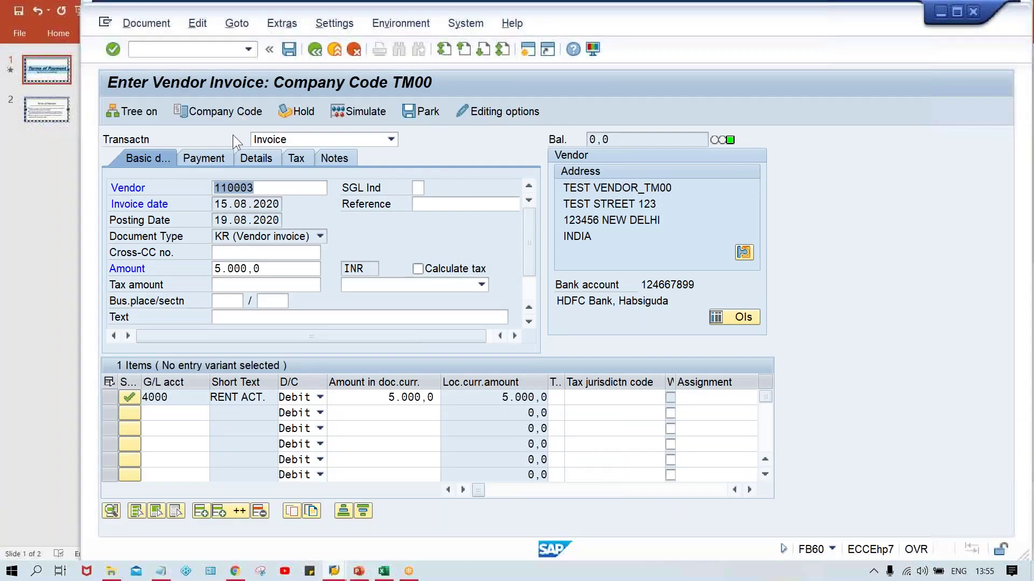
left_click(219, 155)
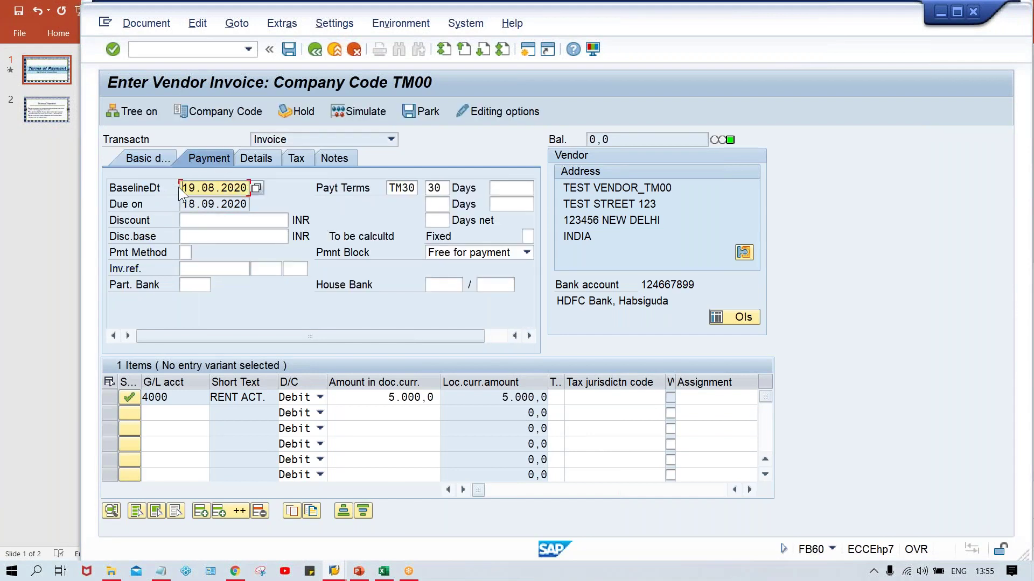
left_click(154, 163)
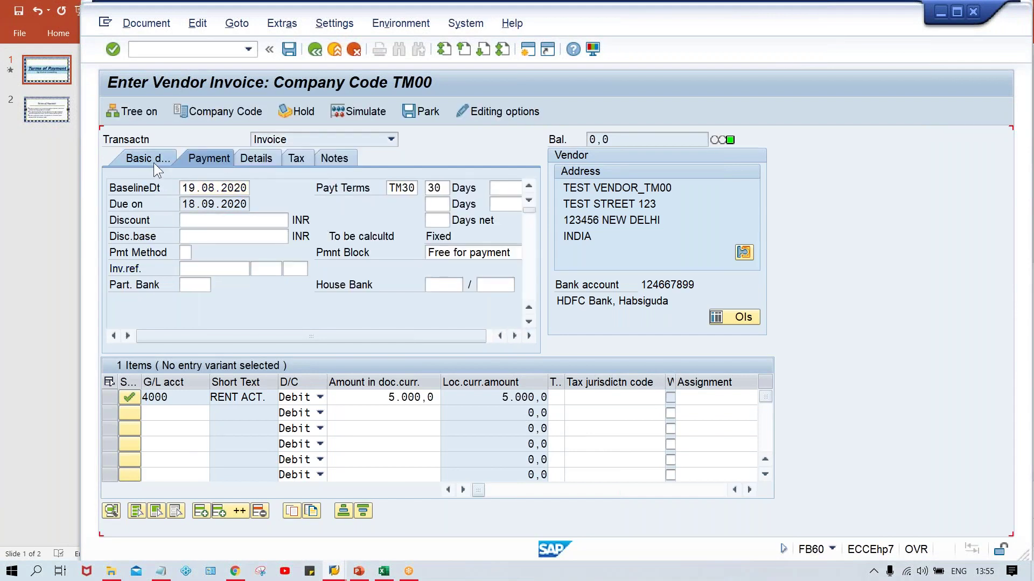
double_click(218, 223)
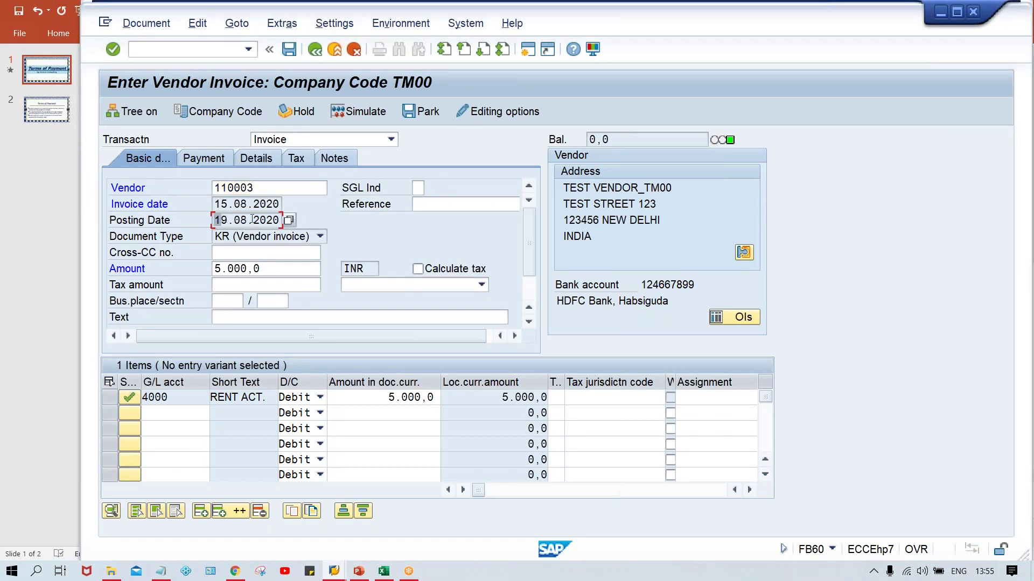
- Check the payment term days and the due date in the invoice's payment data, and post the invoice
left_click(219, 159)
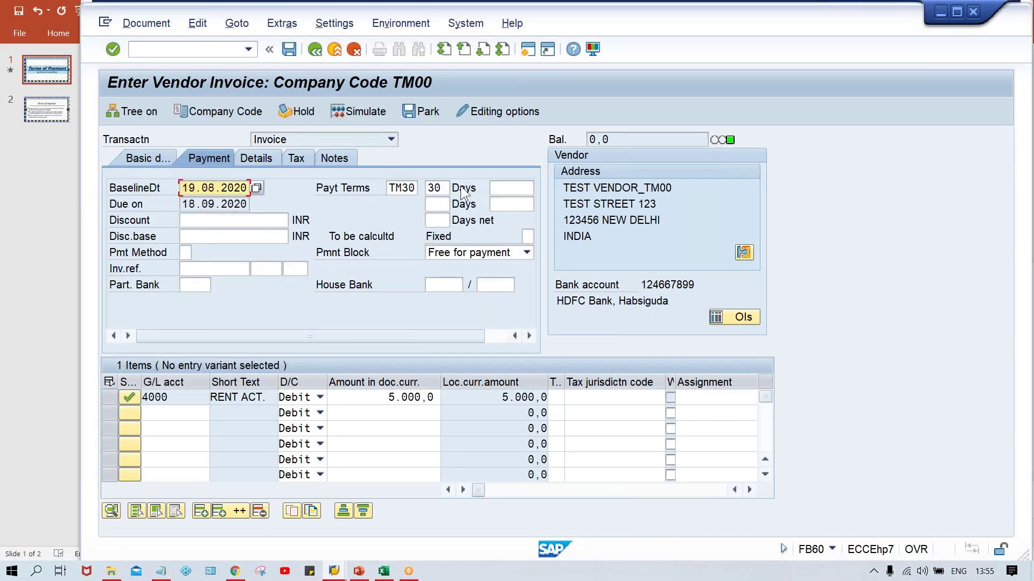
left_click(442, 188)
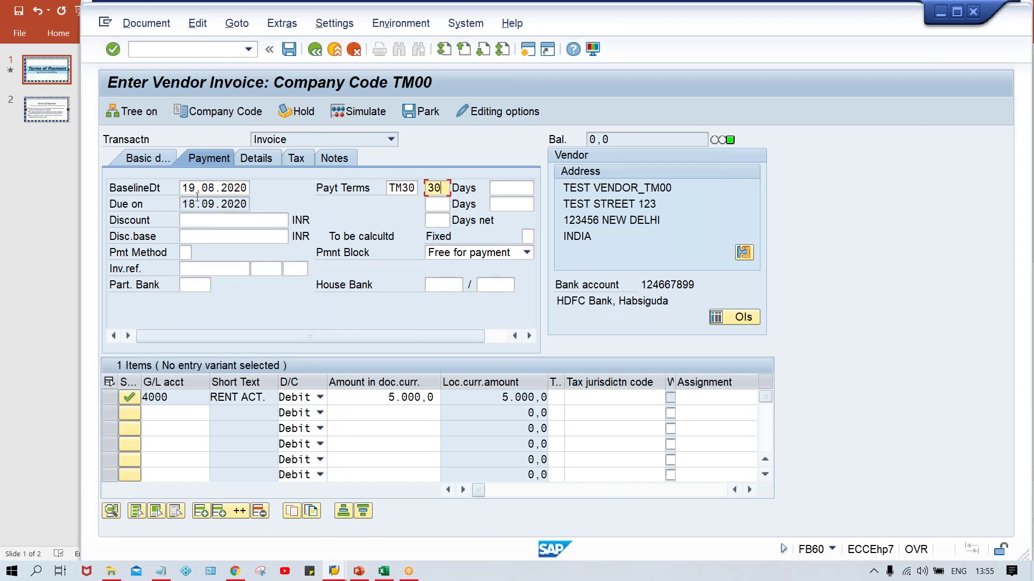
left_click_drag(183, 204, 288, 218)
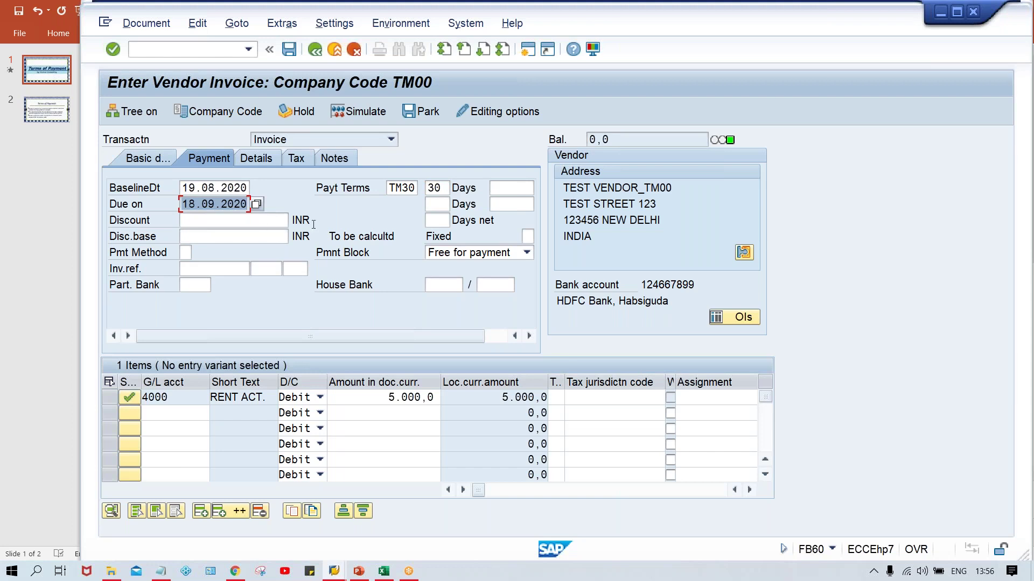
left_click(289, 49)
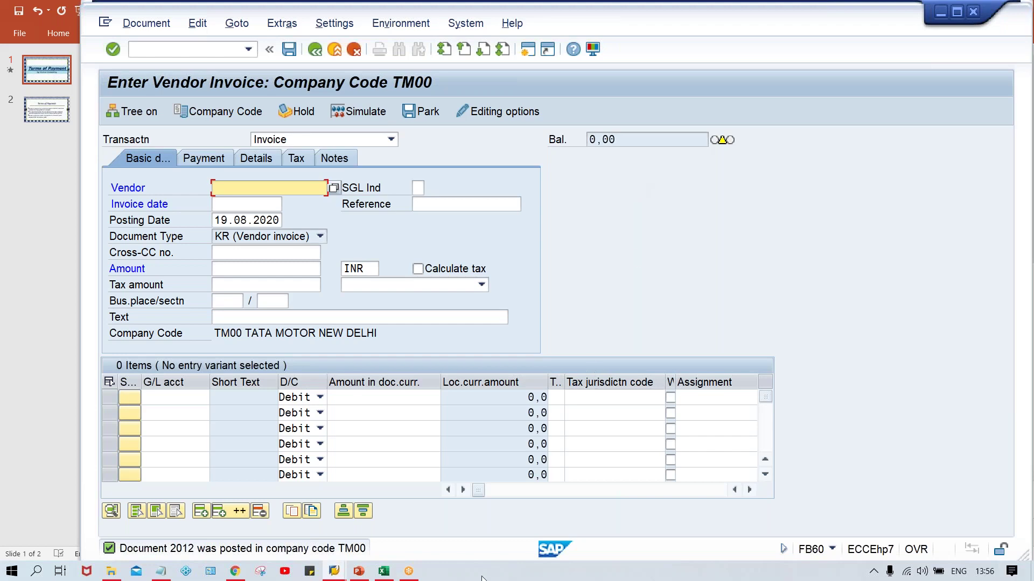
- Switch to the Excel sheet and review the TM30 and TM60 rows of the payment terms table
left_click(384, 571)
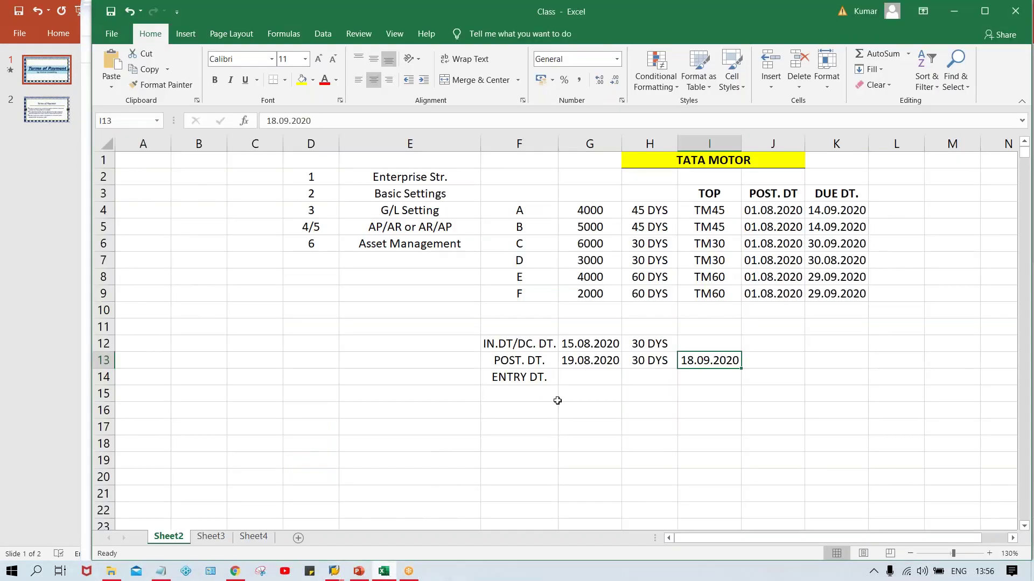
left_click(699, 249)
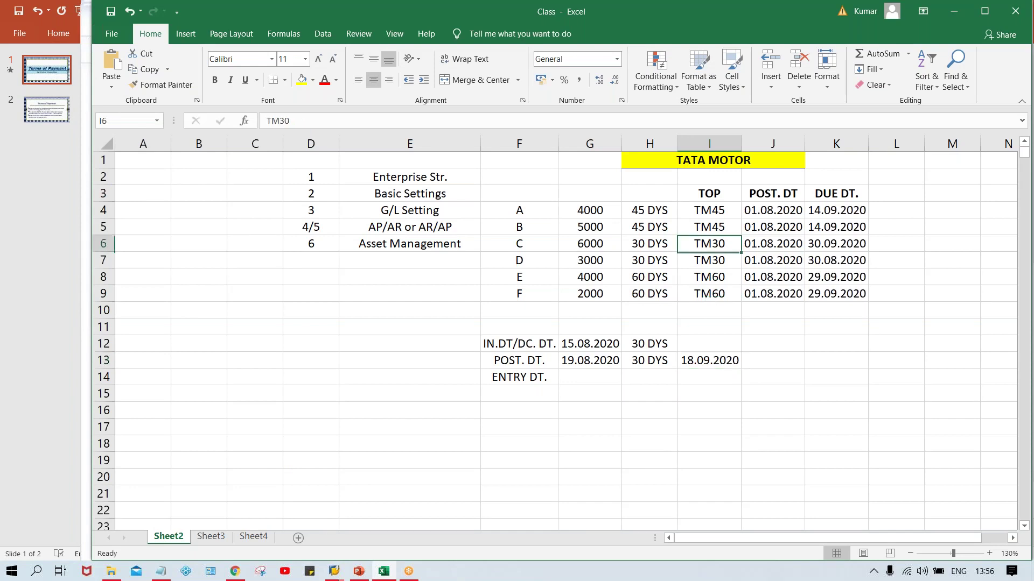
left_click(704, 291)
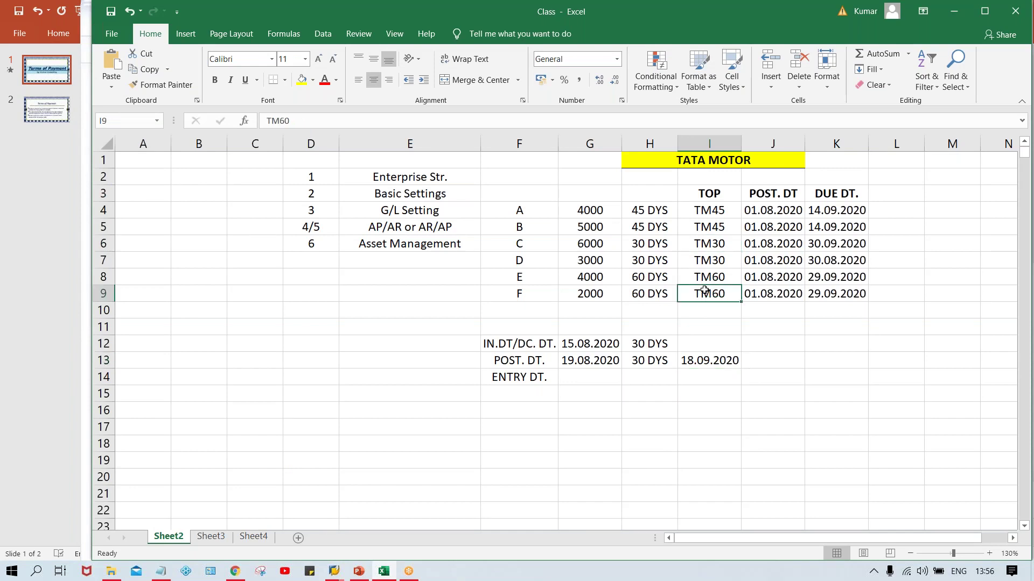
left_click(521, 277)
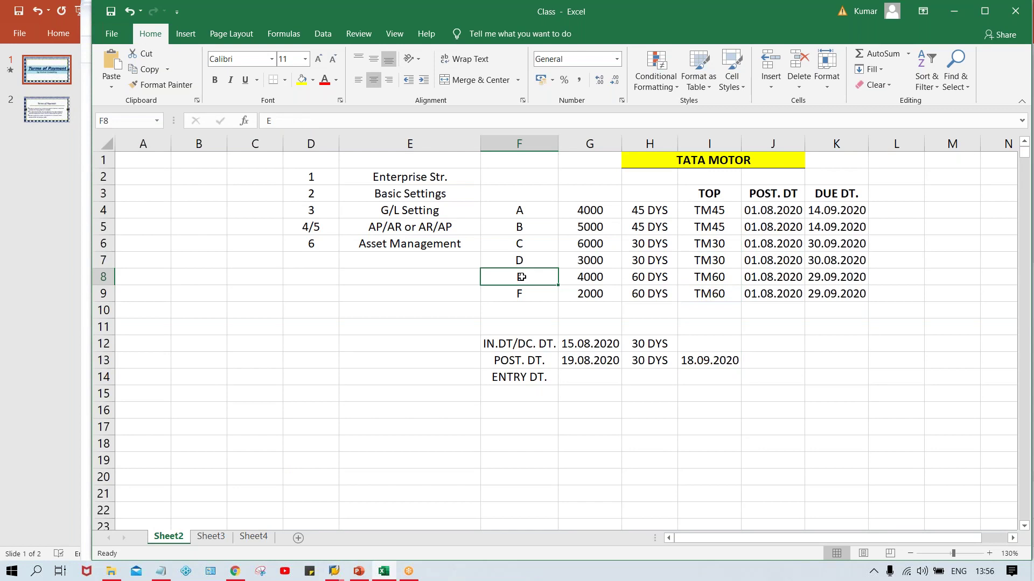